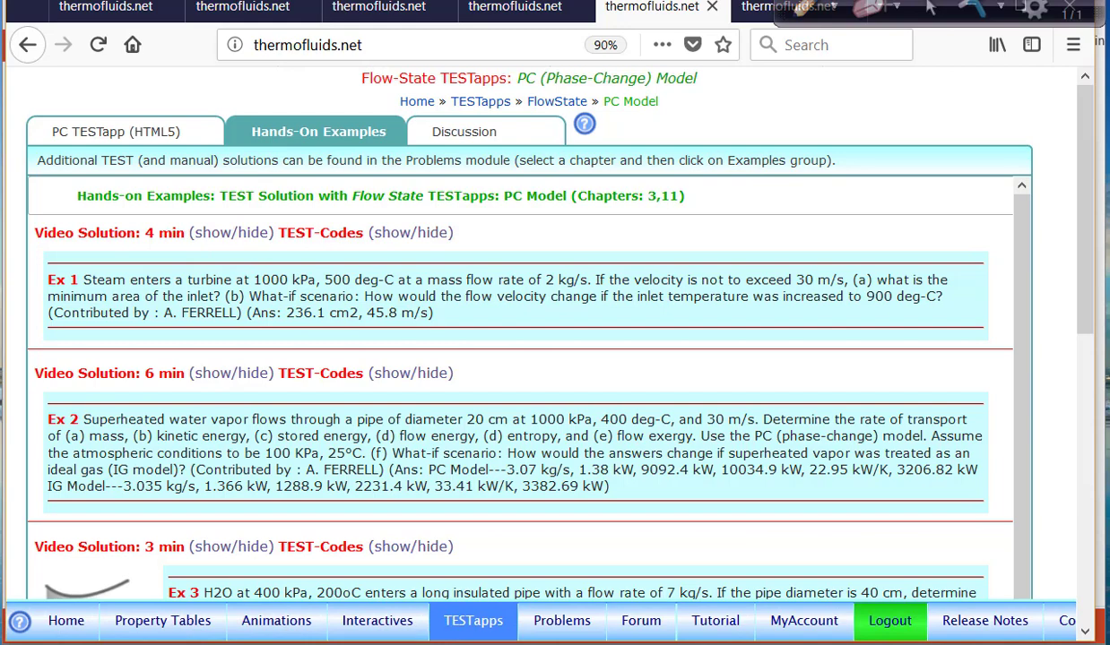
Open the PC TESTapp and choose R-134a as the working fluid for State-1
{"action": "left_click", "coordinate": [116, 134]}
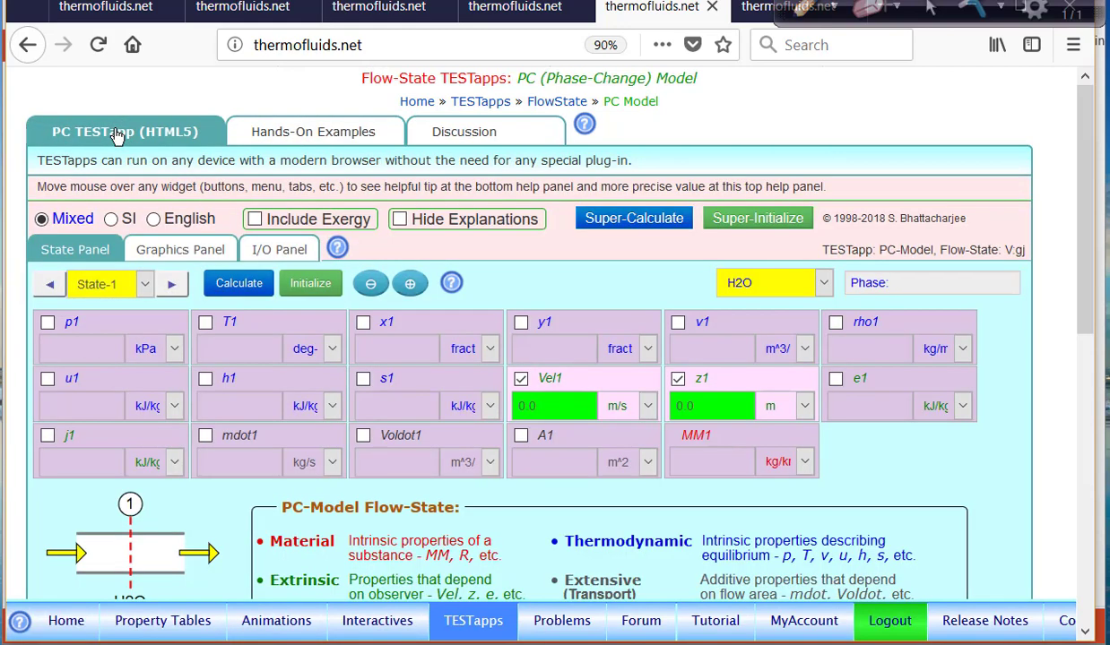
{"action": "left_click_drag", "start_coordinate": [1082, 330], "coordinate": [1083, 365]}
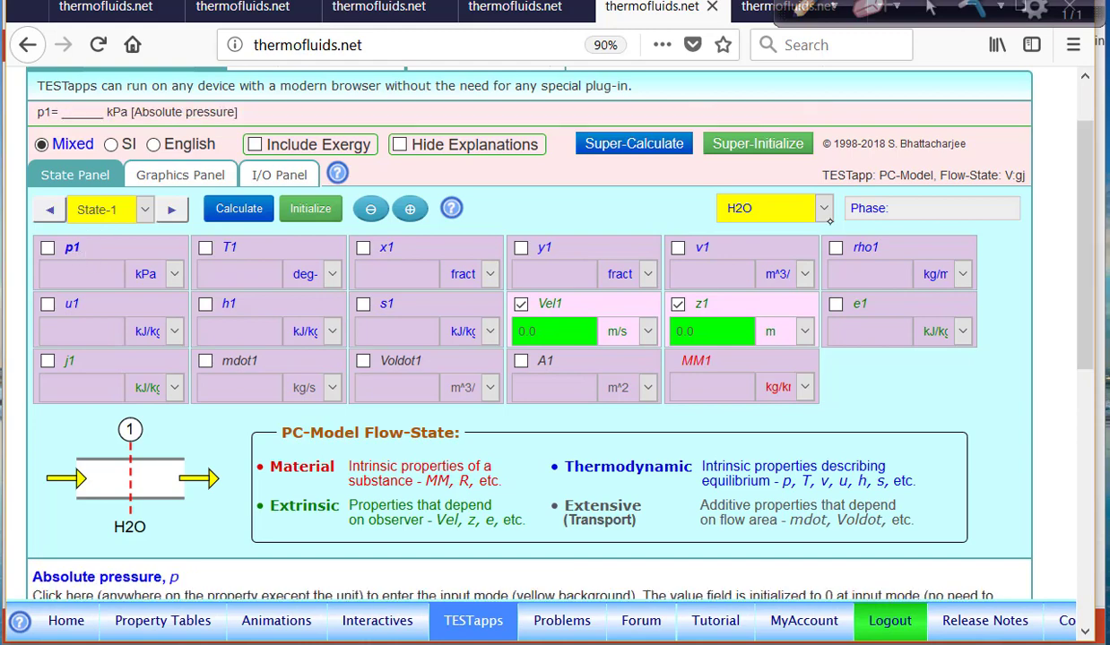
{"action": "left_click", "coordinate": [793, 204]}
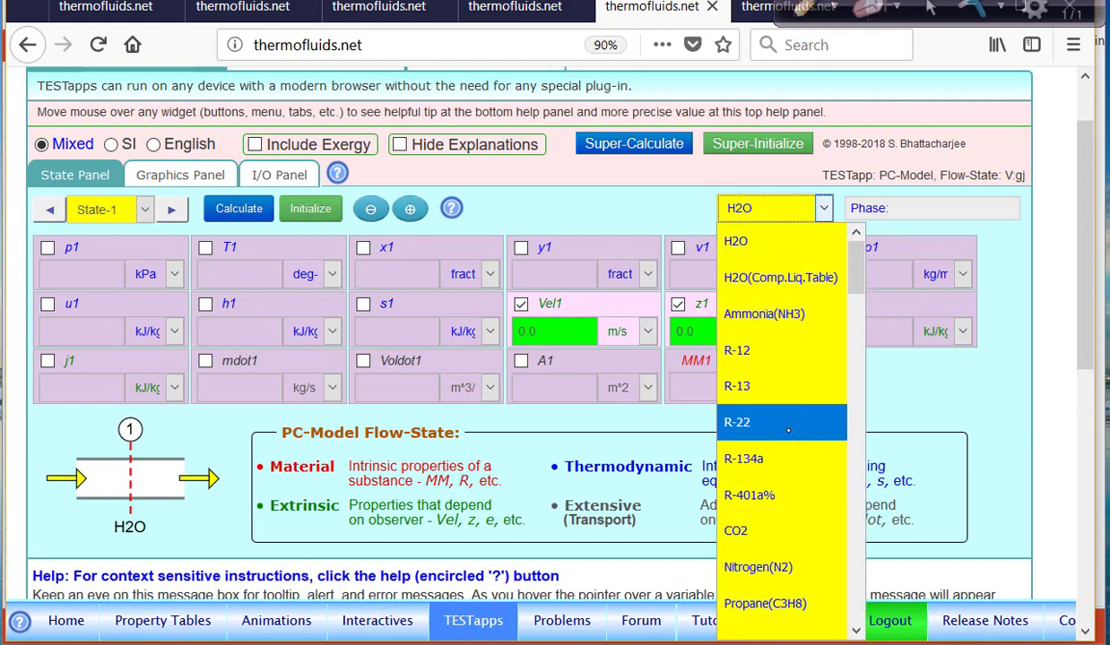
{"action": "left_click", "coordinate": [768, 459]}
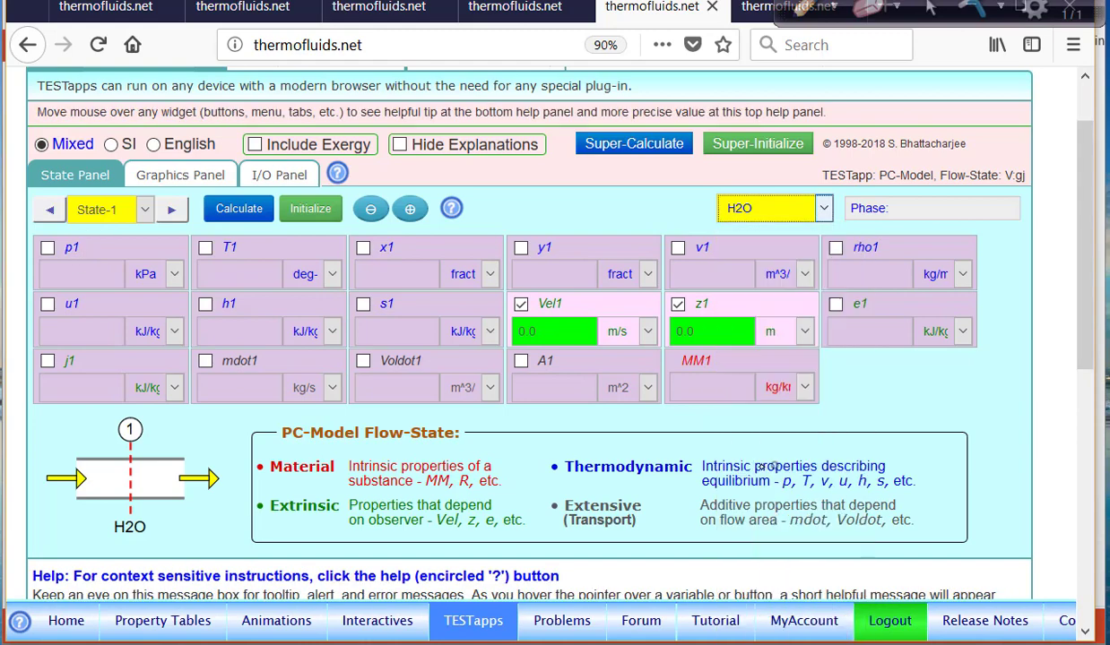
Define State-1 with p1 of 1000 kPa, T1 of 30 deg-C and mdot1 of 10 kg/s, and calculate it
{"action": "left_click", "coordinate": [92, 257]}
{"action": "type", "text": "1000"}
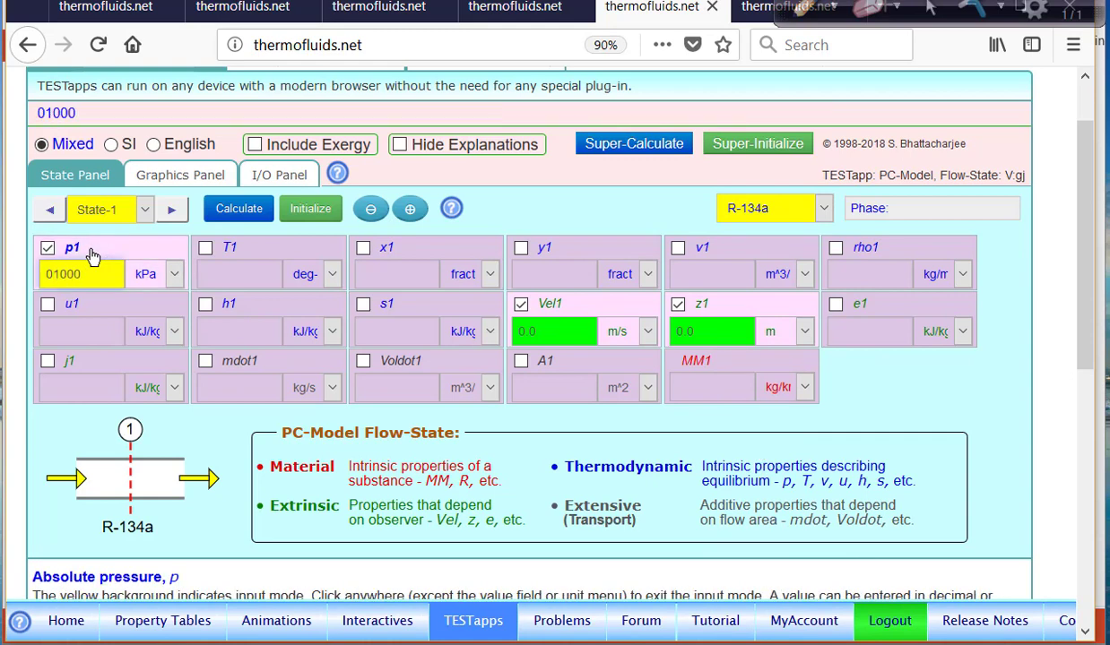
{"action": "left_click", "coordinate": [257, 250]}
{"action": "type", "text": "30"}
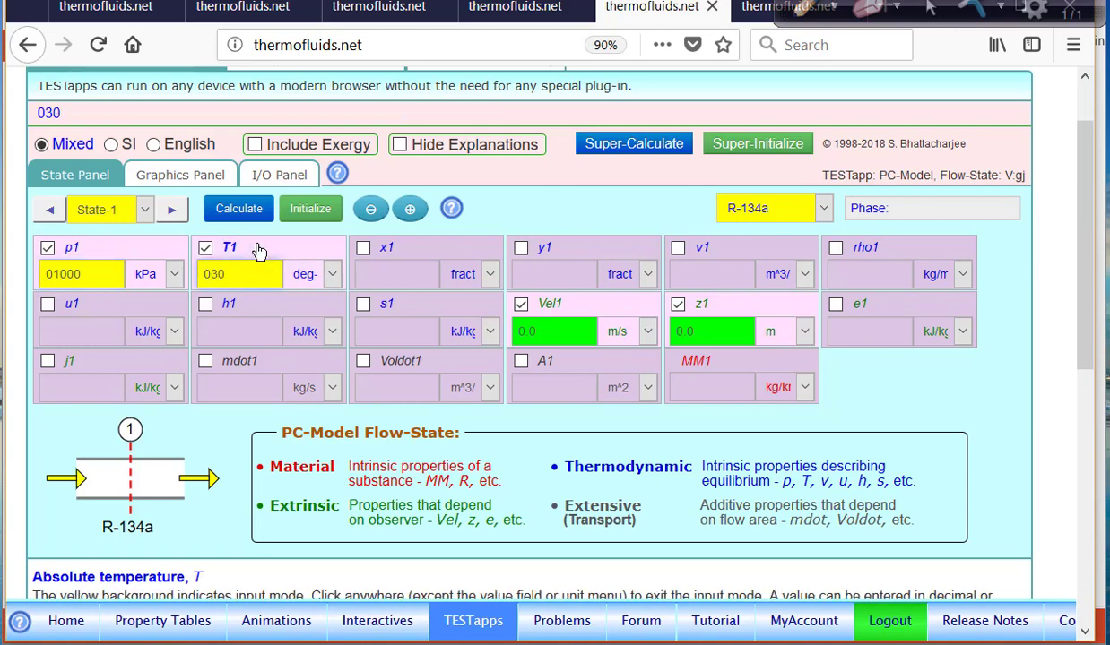
{"action": "left_click", "coordinate": [248, 364]}
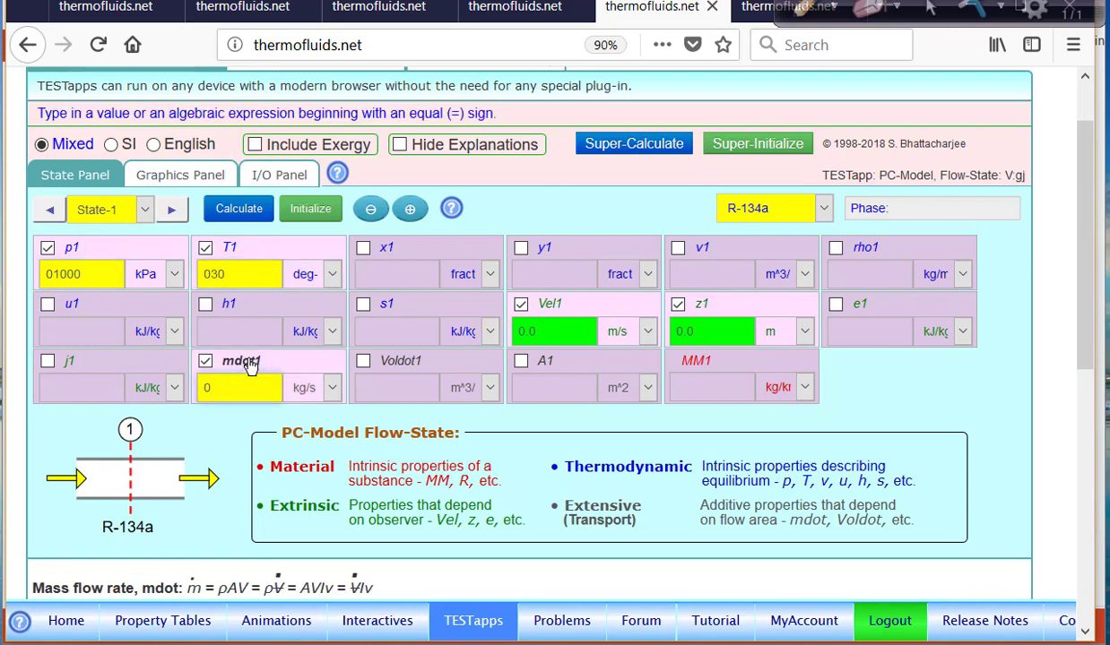
{"action": "type", "text": "10"}
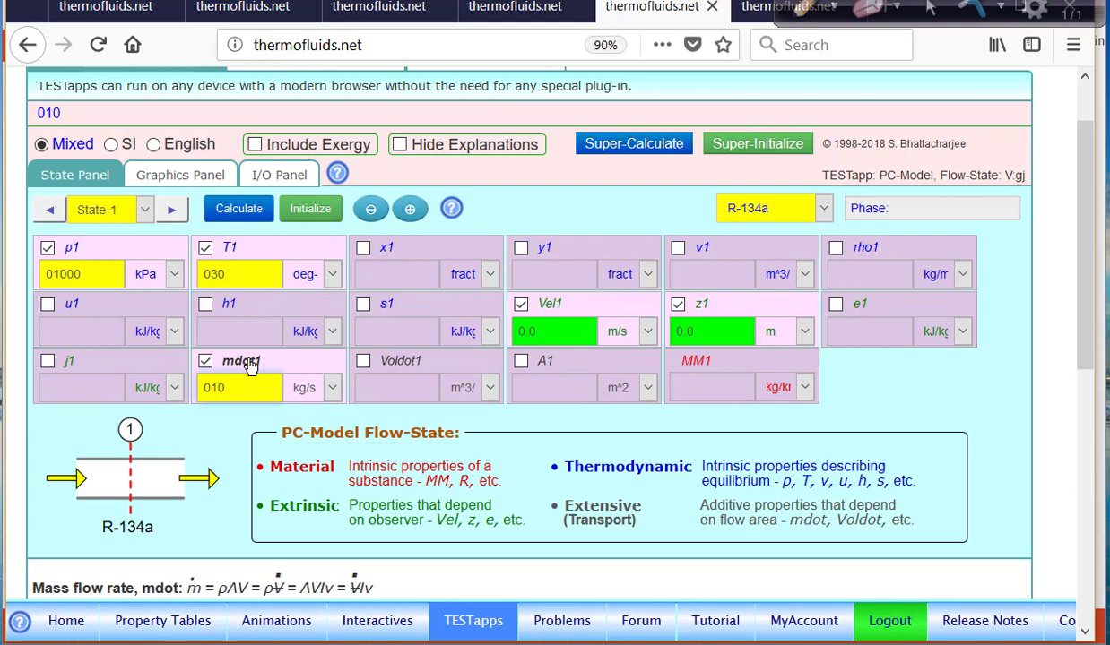
{"action": "left_click", "coordinate": [231, 212]}
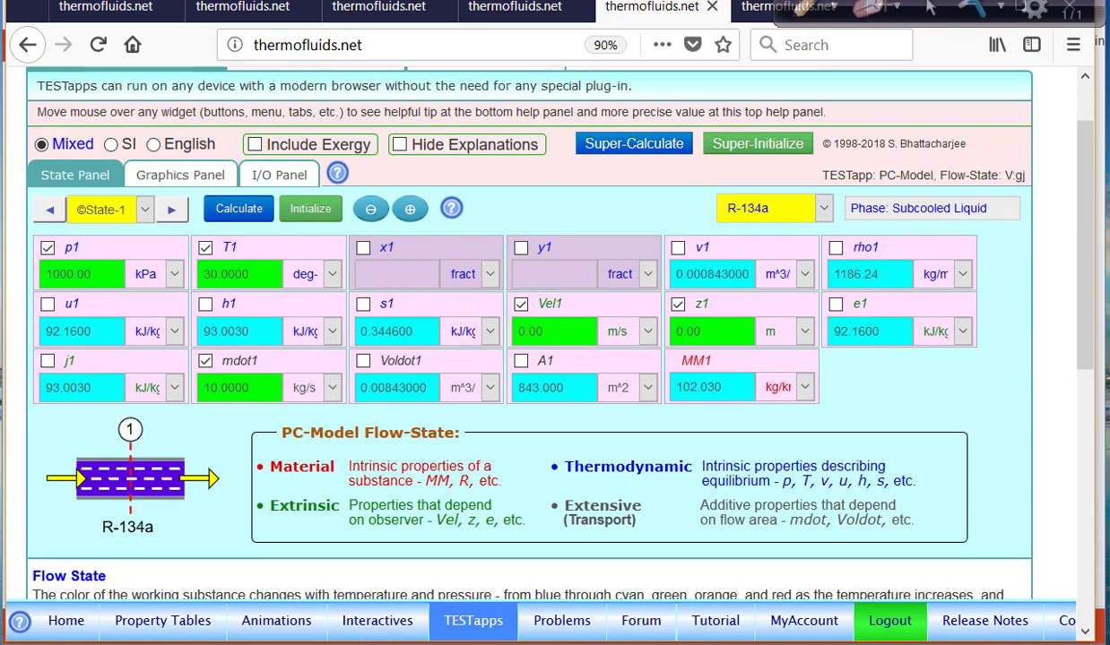
Switch to State-2 and set p2 to 100 kPa and j2 to the expression =j1
{"action": "left_click", "coordinate": [166, 212]}
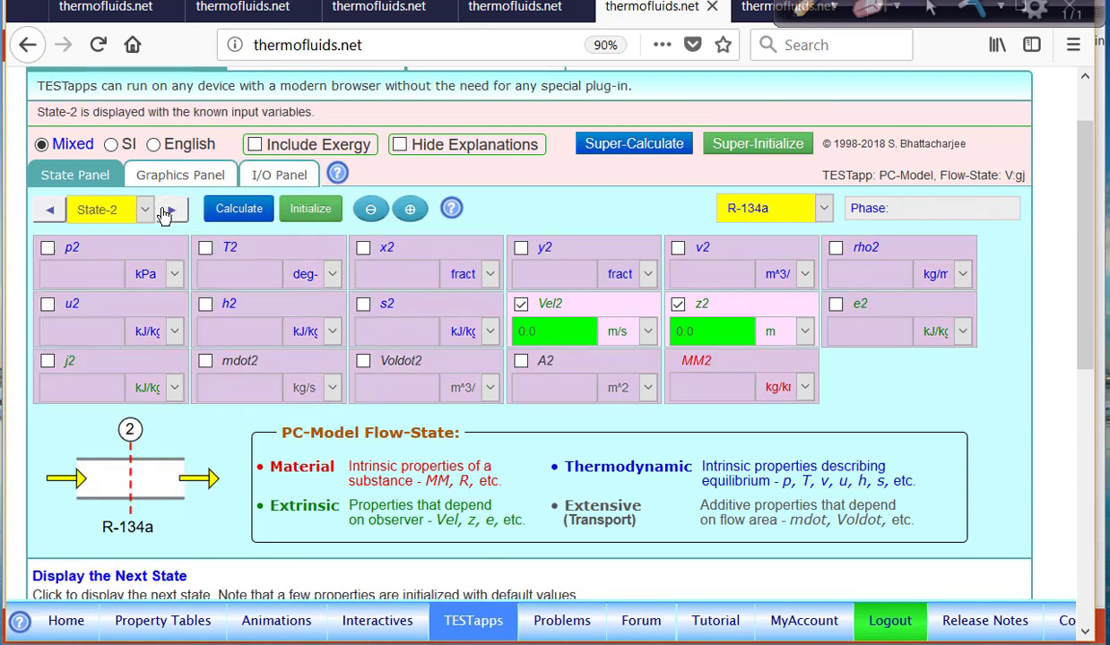
{"action": "left_click", "coordinate": [81, 250]}
{"action": "type", "text": "100"}
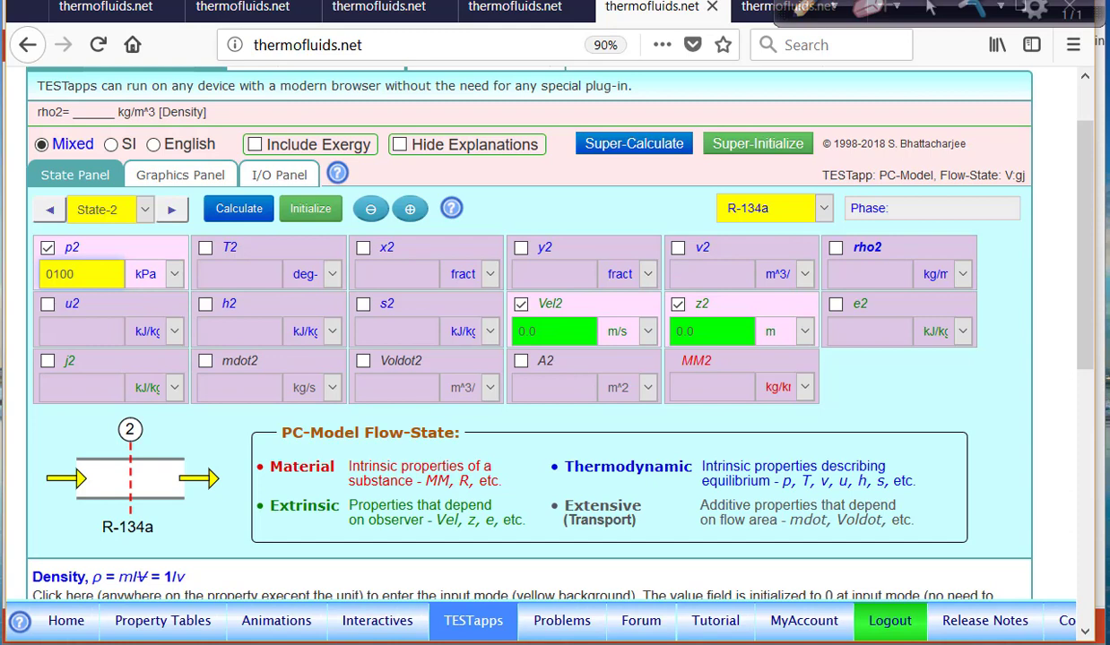
{"action": "left_click", "coordinate": [100, 364]}
{"action": "key", "text": "BackSpace"}
{"action": "type", "text": "="}
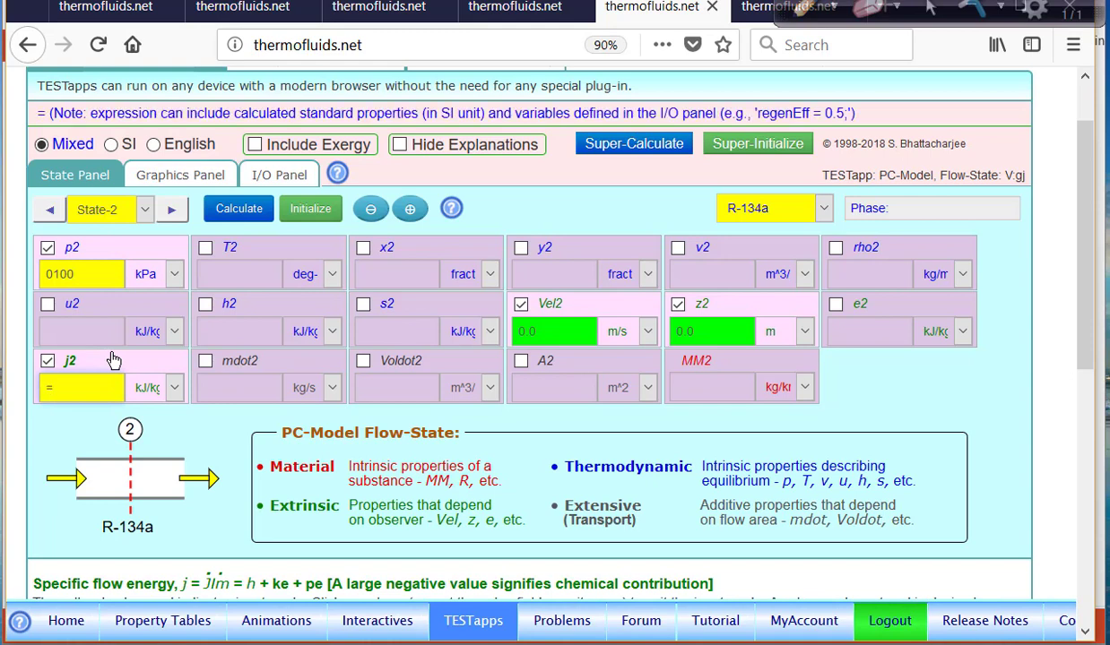
{"action": "type", "text": "j1"}
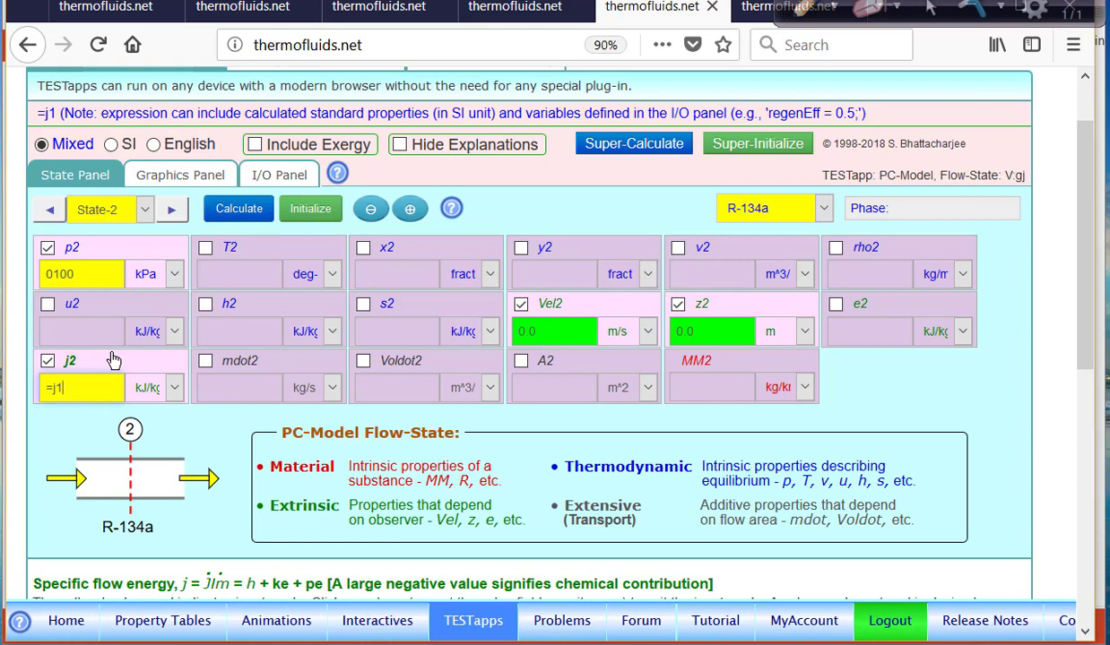
Set mdot2 to the expression =mdot1 and calculate State-2
{"action": "left_click", "coordinate": [260, 365]}
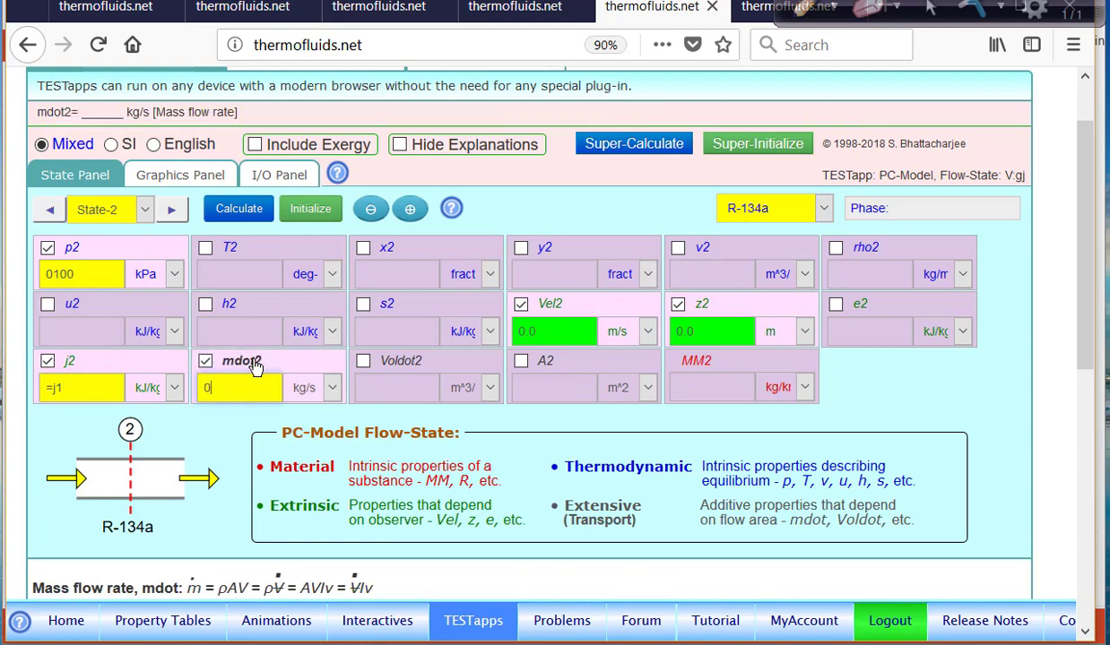
{"action": "type", "text": "=md"}
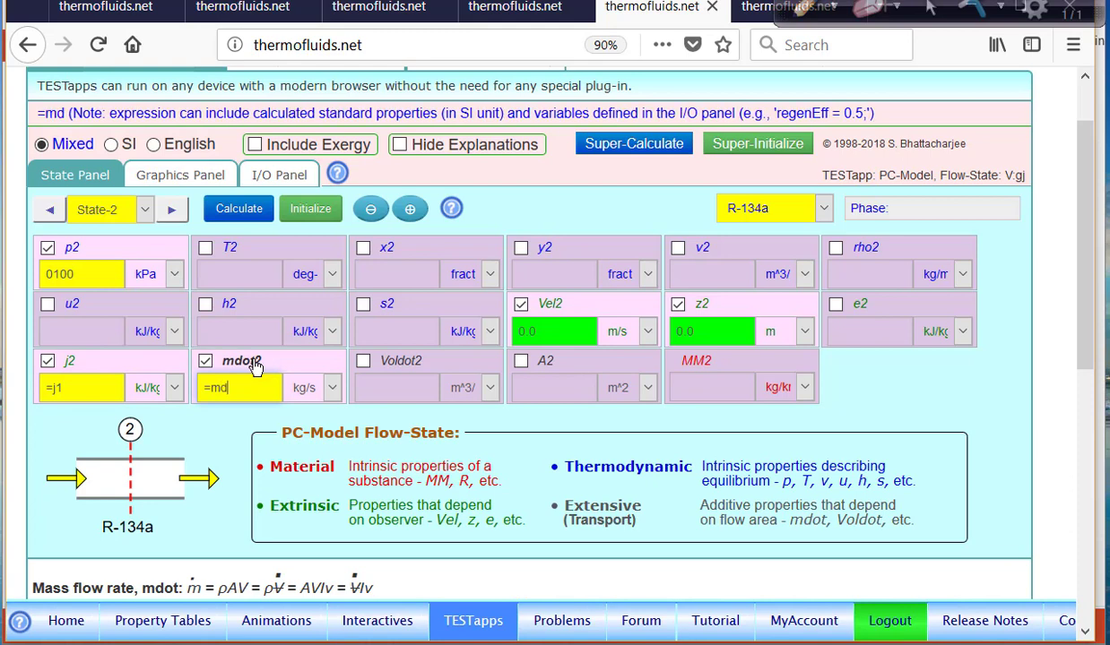
{"action": "type", "text": "ot1"}
{"action": "key", "text": "Return"}
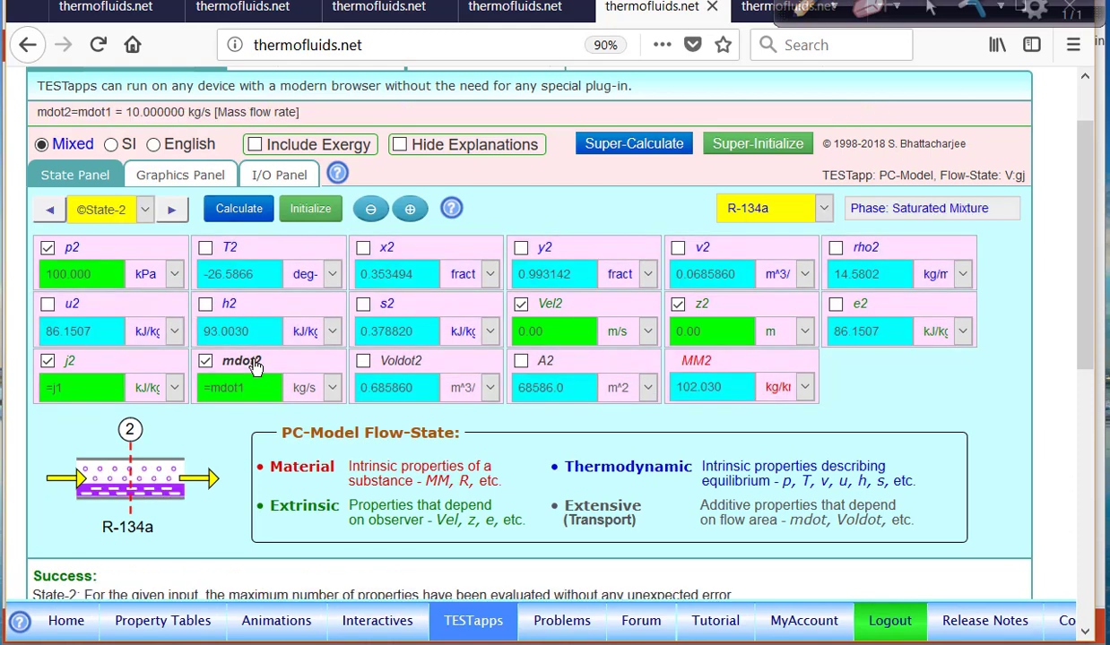
Check the T2 result, then examine both states on the T-s diagram and in the table of calculated properties
{"action": "mouse_move", "coordinate": [231, 249]}
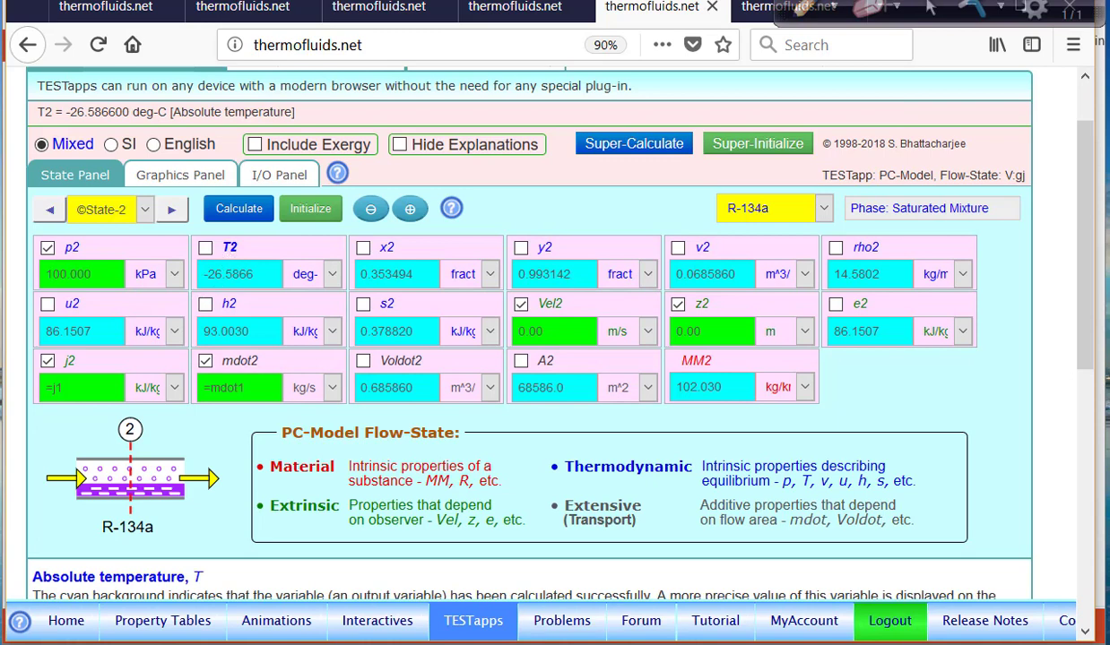
{"action": "left_click", "coordinate": [184, 174]}
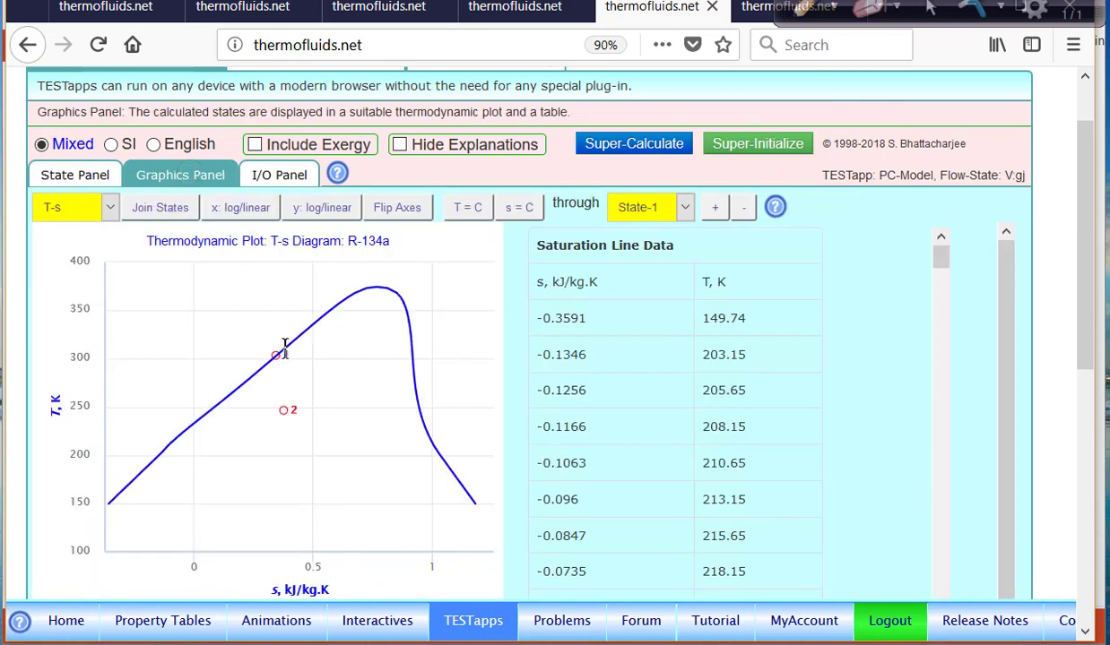
{"action": "mouse_move", "coordinate": [272, 333]}
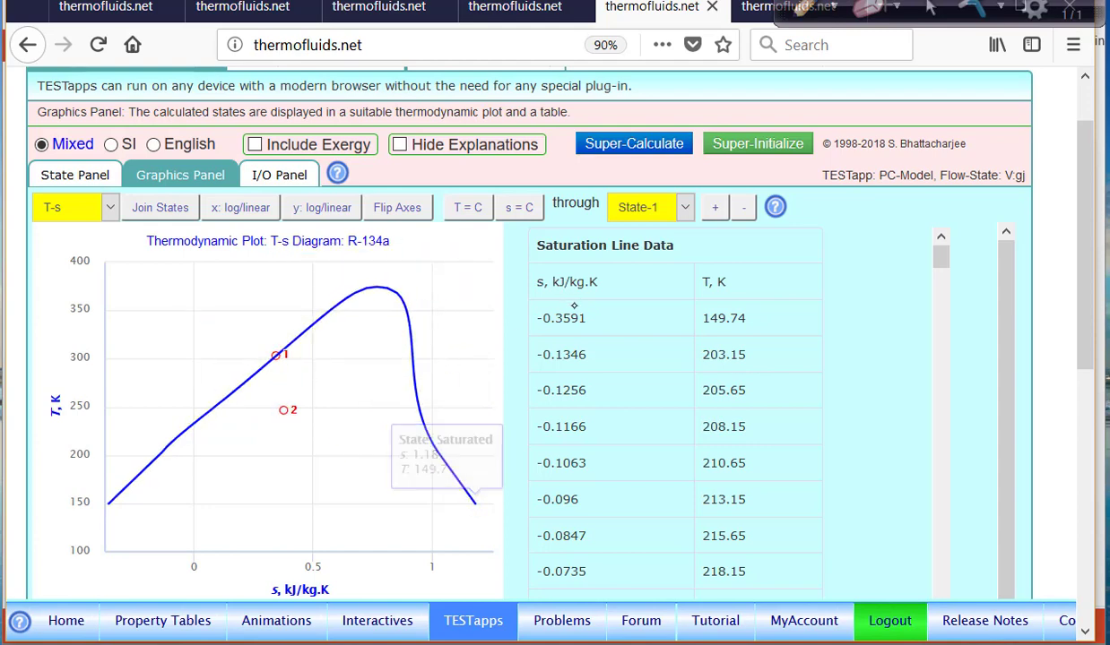
{"action": "scroll", "coordinate": [574, 306], "scroll_direction": "down", "scroll_amount": 2}
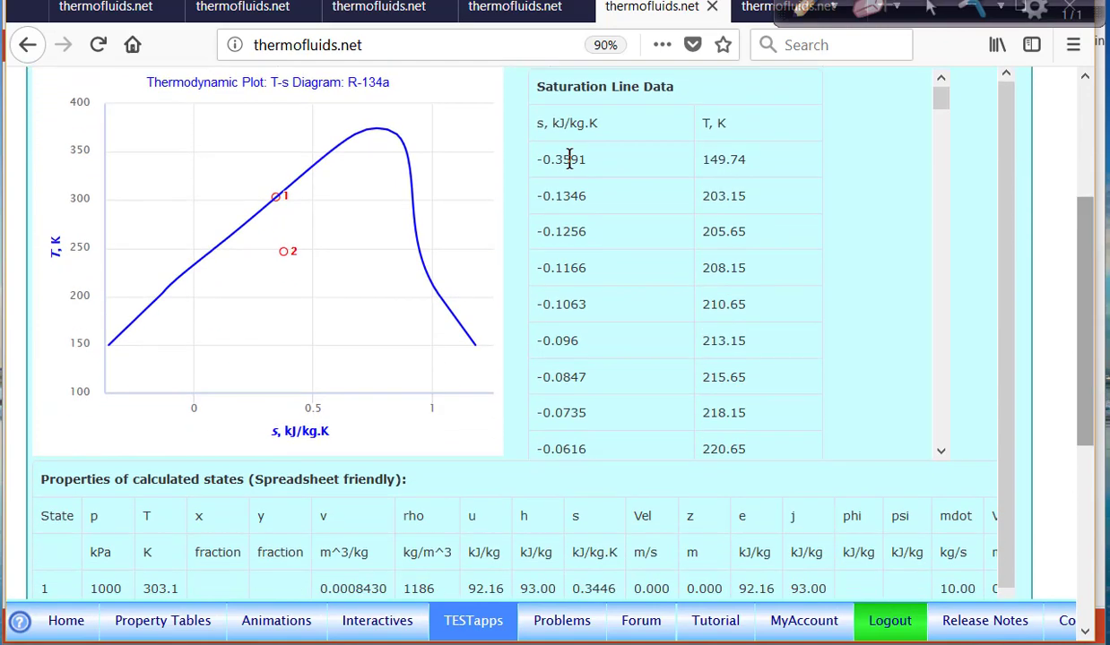
{"action": "scroll", "coordinate": [642, 285], "scroll_direction": "up", "scroll_amount": 2}
{"action": "scroll", "coordinate": [622, 178], "scroll_direction": "down", "scroll_amount": 2}
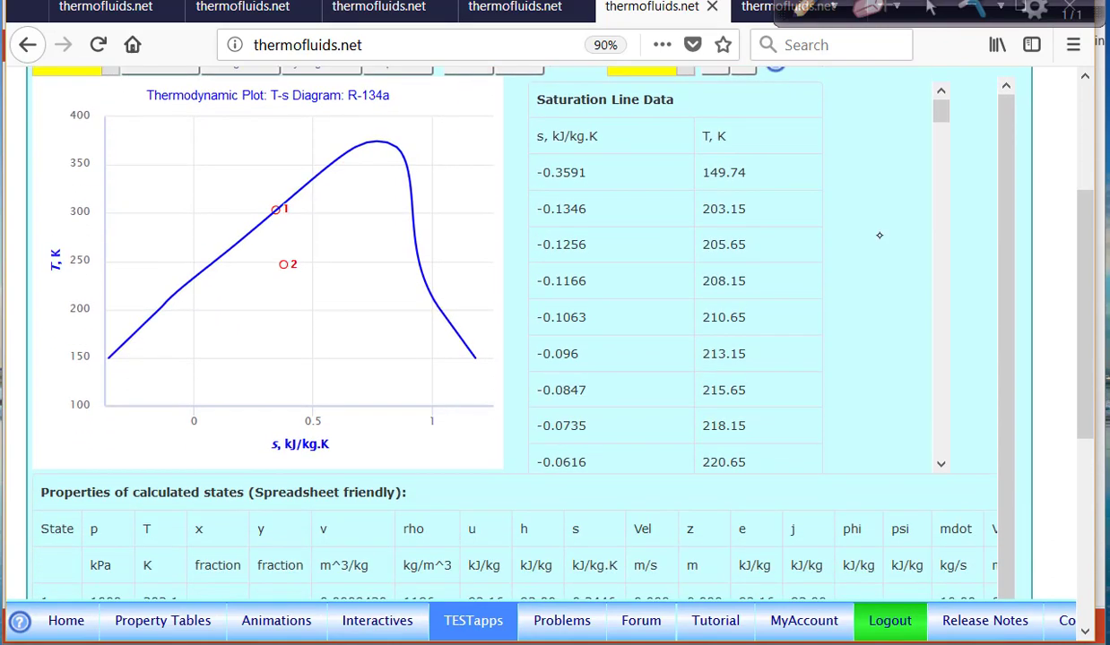
{"action": "left_click_drag", "start_coordinate": [940, 111], "coordinate": [907, 86]}
{"action": "scroll", "coordinate": [81, 369], "scroll_direction": "down", "scroll_amount": 3}
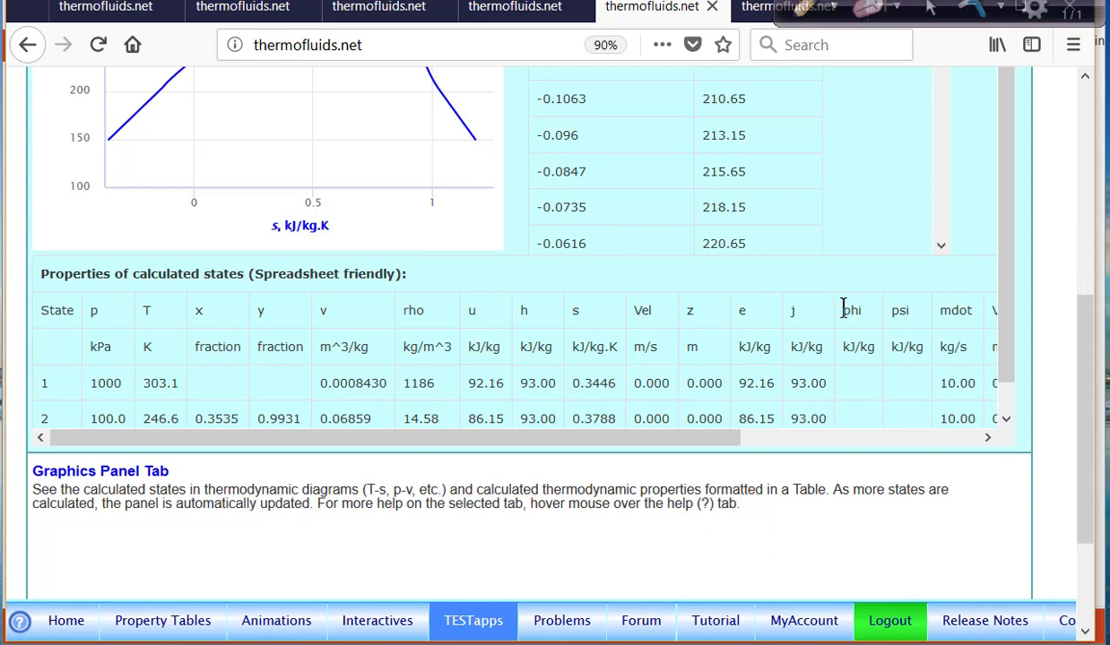
{"action": "left_click_drag", "start_coordinate": [570, 436], "coordinate": [687, 437]}
{"action": "left_click_drag", "start_coordinate": [1082, 313], "coordinate": [1082, 108]}
Run Super-Calculate and review the generated input codes and the detailed output for both states
{"action": "left_click", "coordinate": [638, 221]}
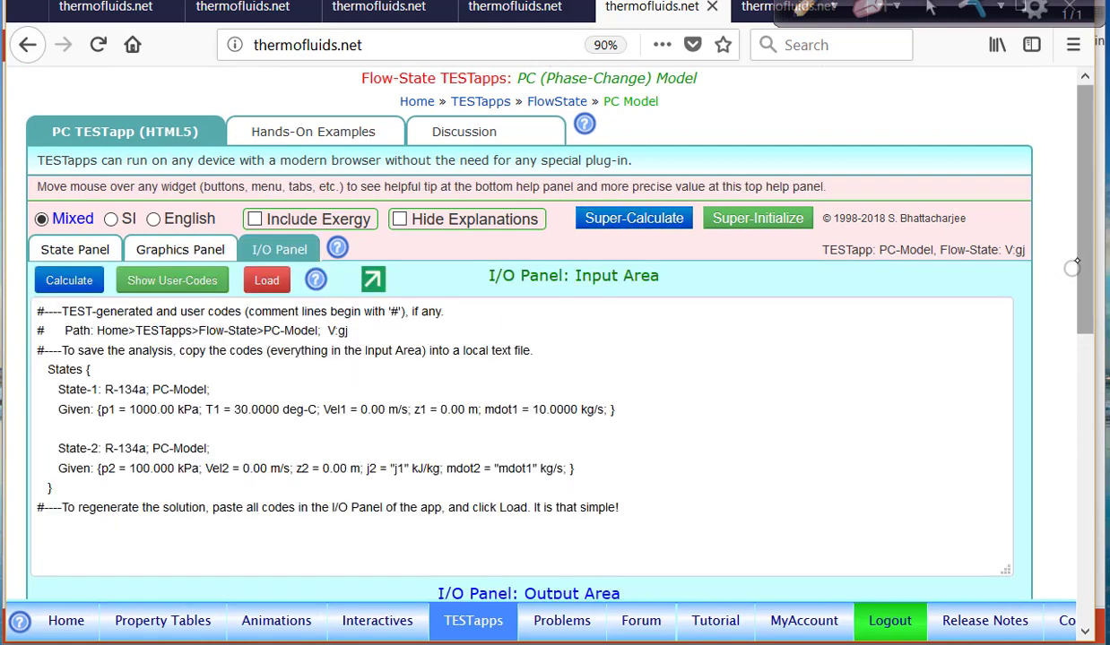
{"action": "scroll", "coordinate": [1076, 269], "scroll_direction": "down", "scroll_amount": 5}
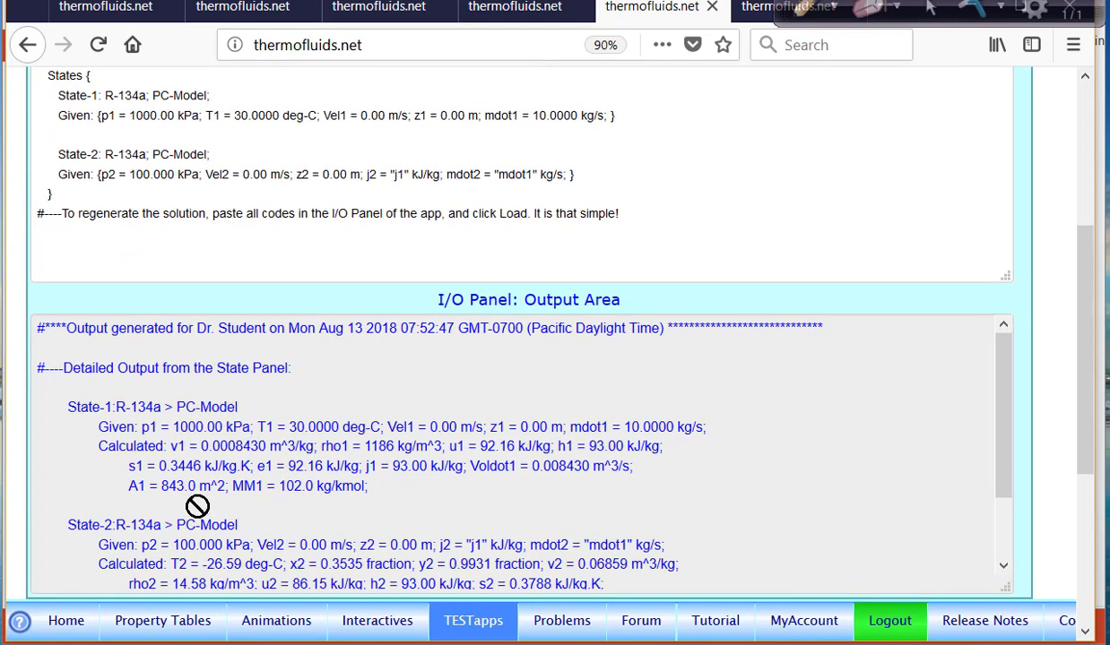
{"action": "left_click_drag", "start_coordinate": [1091, 352], "coordinate": [1091, 352]}
{"action": "scroll", "coordinate": [1091, 352], "scroll_direction": "up", "scroll_amount": 4}
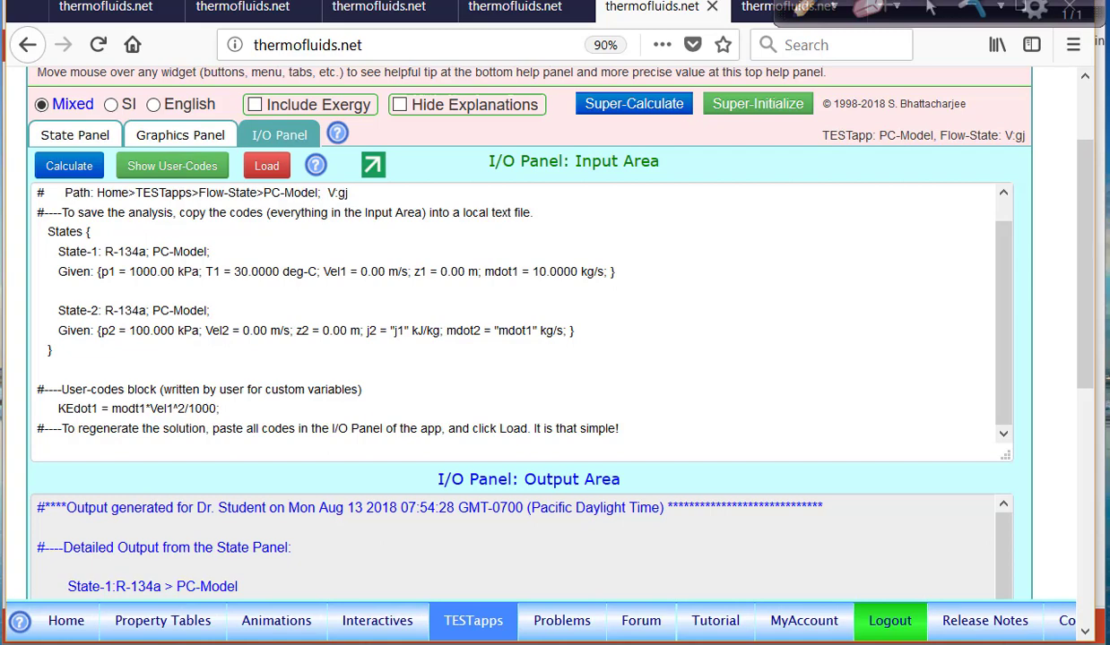
Show only the user codes and delete the KEdot1 expression below the comment line
{"action": "left_click", "coordinate": [162, 172]}
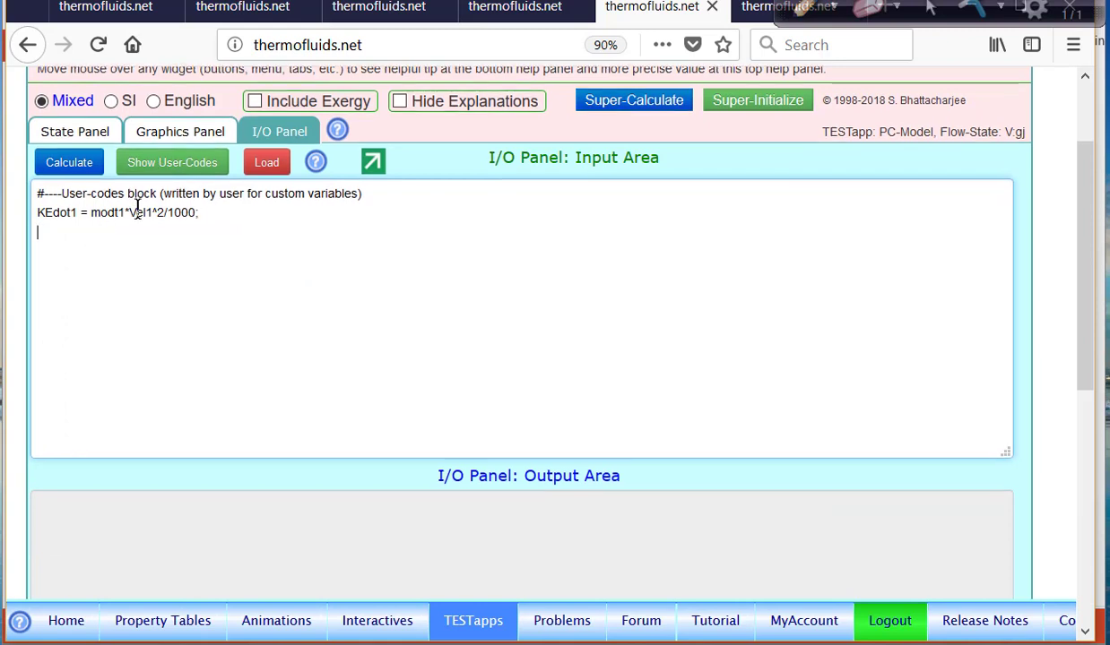
{"action": "left_click", "coordinate": [213, 221]}
{"action": "key", "text": "BackSpace"}
{"action": "key", "text": "BackSpace"}
{"action": "key", "text": "BackSpace"}
{"action": "key", "text": "BackSpace"}
{"action": "key", "text": "BackSpace"}
{"action": "key", "text": "BackSpace"}
{"action": "key", "text": "BackSpace"}
{"action": "key", "text": "BackSpace"}
{"action": "key", "text": "BackSpace"}
{"action": "key", "text": "BackSpace"}
{"action": "key", "text": "BackSpace"}
{"action": "key", "text": "BackSpace"}
{"action": "key", "text": "BackSpace"}
{"action": "key", "text": "BackSpace"}
{"action": "key", "text": "BackSpace"}
{"action": "key", "text": "BackSpace"}
{"action": "key", "text": "BackSpace"}
{"action": "key", "text": "BackSpace"}
{"action": "key", "text": "BackSpace"}
{"action": "key", "text": "BackSpace"}
{"action": "key", "text": "BackSpace"}
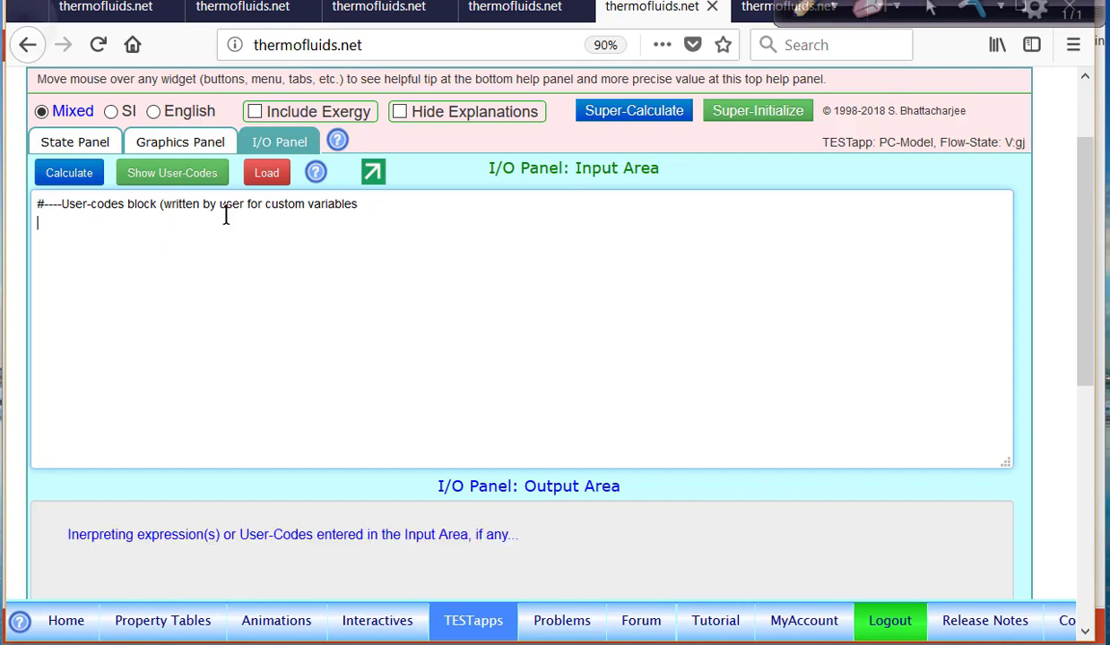
Add the user code Sdot1 = mdot1*s1; and evaluate it
{"action": "type", "text": "d"}
{"action": "key", "text": "BackSpace"}
{"action": "type", "text": "D"}
{"action": "key", "text": "BackSpace"}
{"action": "type", "text": "Sdot1"}
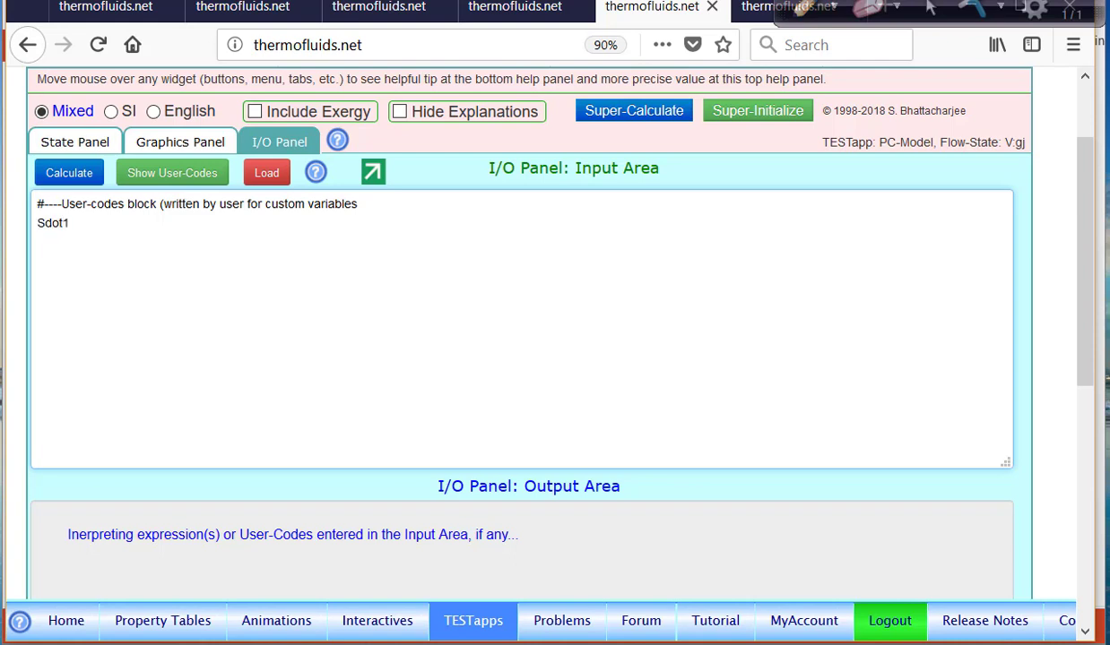
{"action": "type", "text": " = mdot1*s1;"}
{"action": "key", "text": "Return"}
Add a second entropy-rate expression, sdot1=mdot1*s2;, to the user codes and evaluate it
{"action": "key", "text": "Return"}
{"action": "type", "text": "sdot1"}
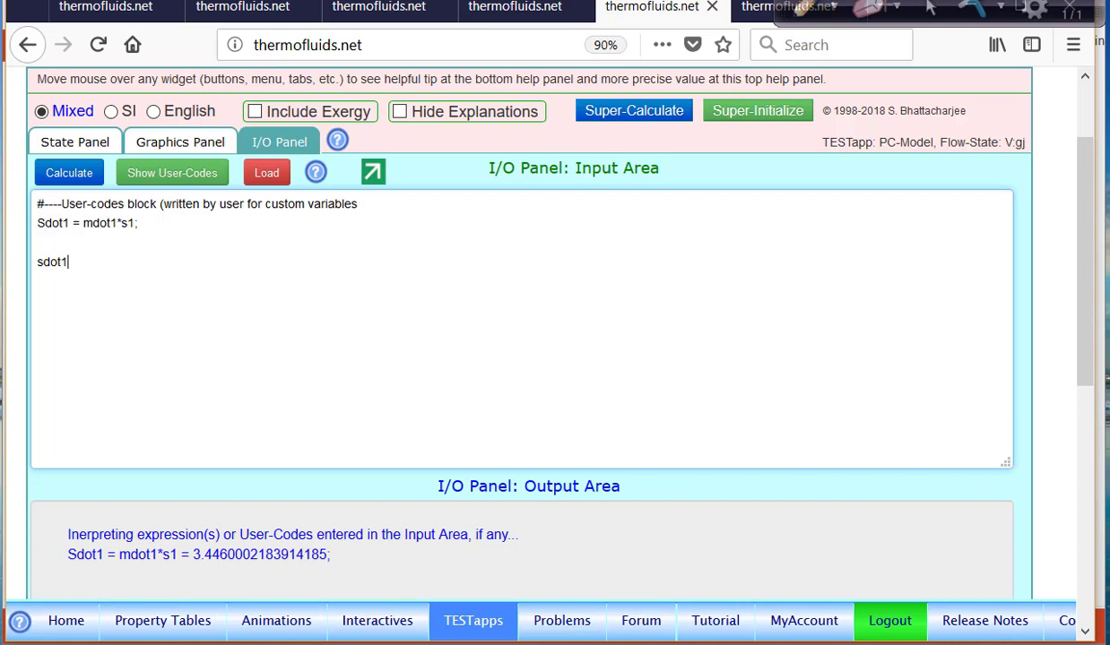
{"action": "left_click", "coordinate": [801, 8]}
{"action": "left_click_drag", "start_coordinate": [876, 38], "coordinate": [942, 34]}
{"action": "left_click", "coordinate": [80, 251]}
{"action": "type", "text": "=mdot1*s2"}
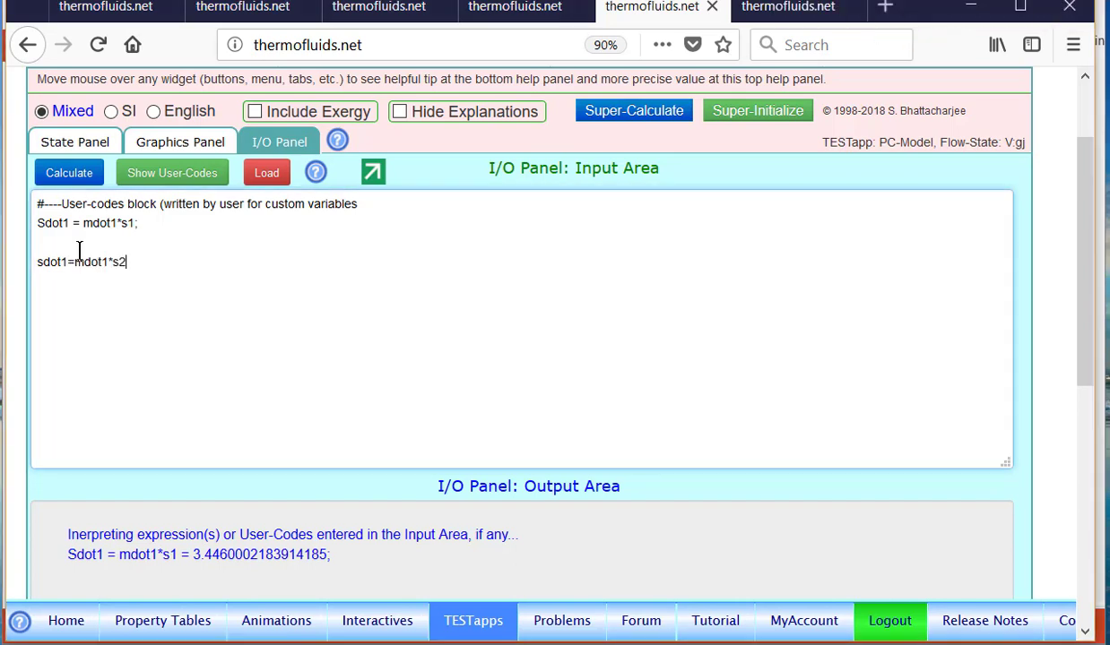
{"action": "type", "text": ";"}
{"action": "key", "text": "Return"}
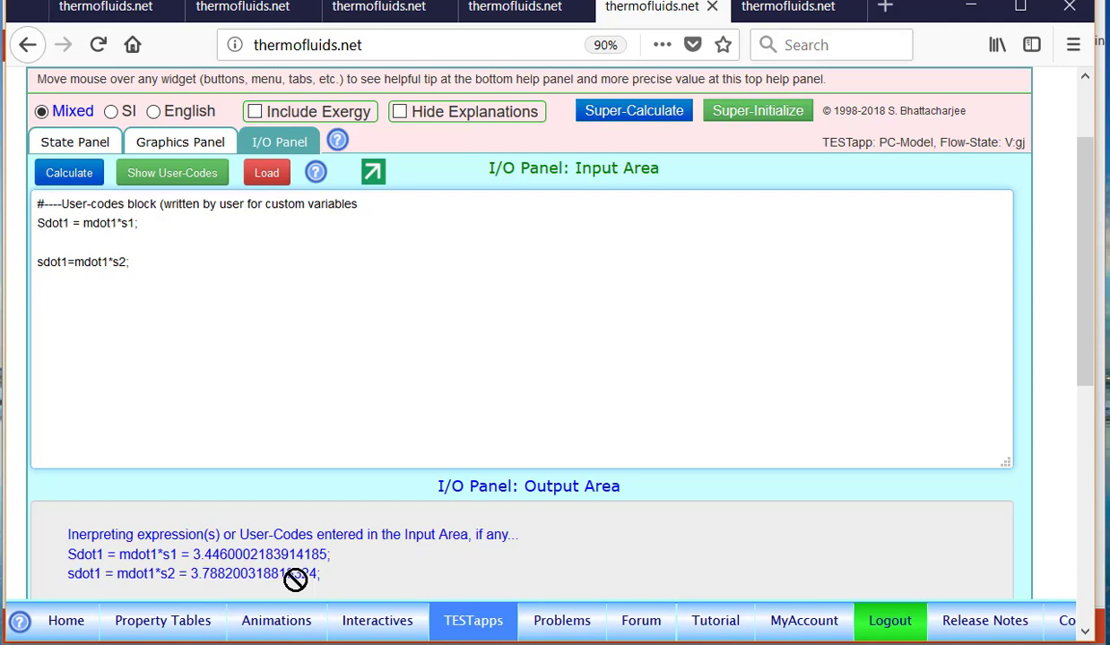
Refresh the user-codes block and define the variable pExit = 200; in it
{"action": "left_click", "coordinate": [163, 183]}
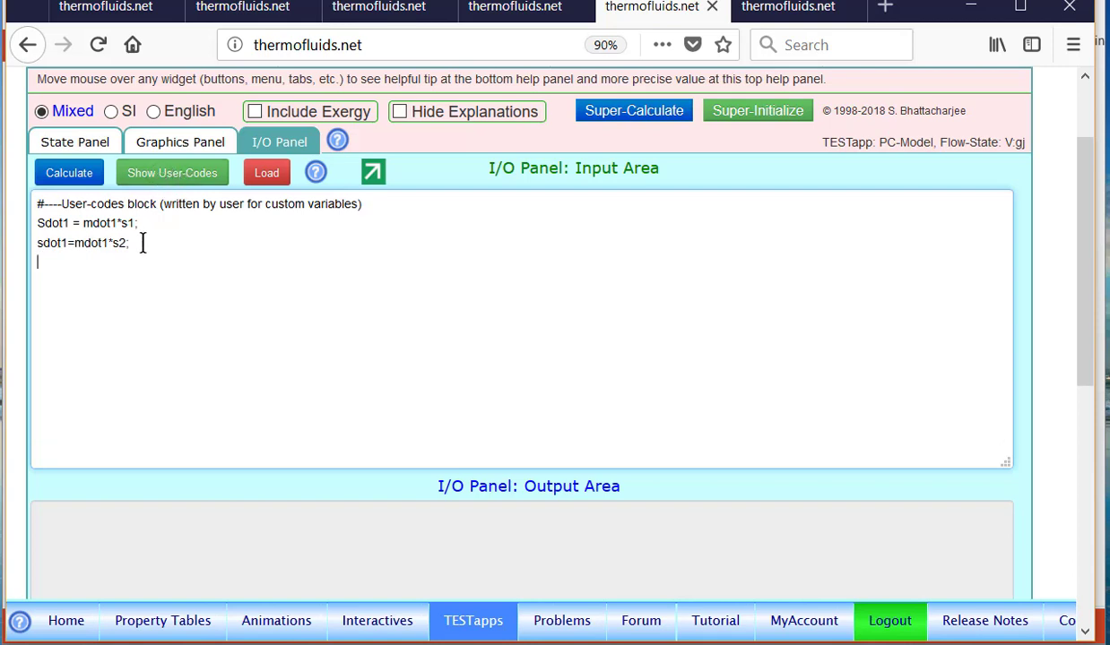
{"action": "type", "text": "pExit = 200"}
{"action": "type", "text": ";"}
{"action": "key", "text": "Return"}
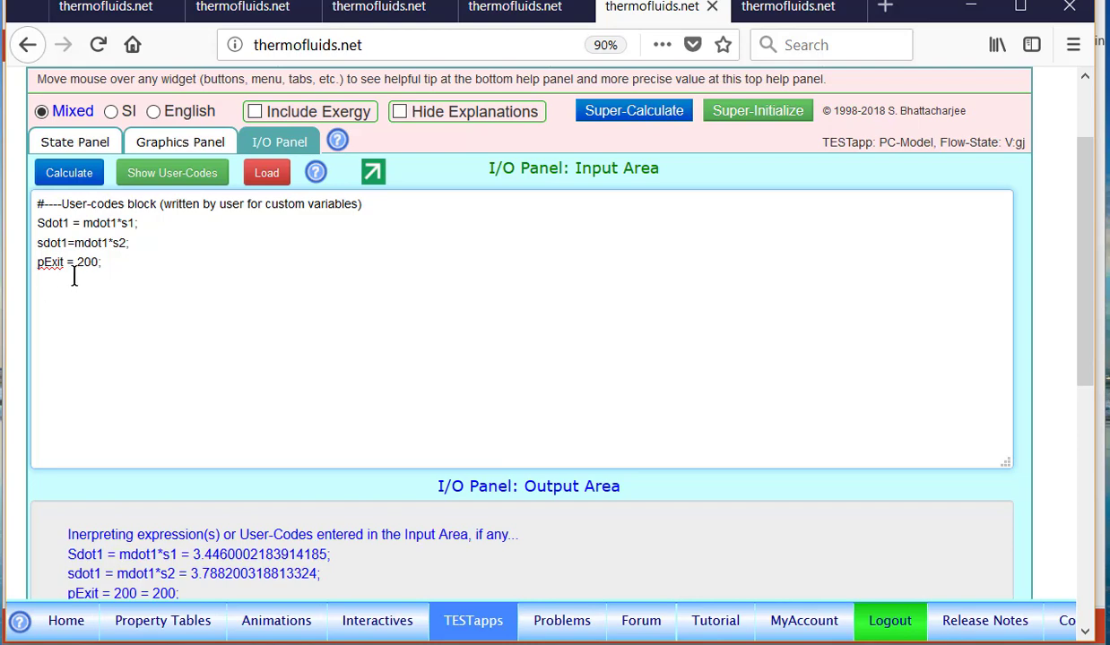
Define State-2's pressure p2 by the expression =pExit and recalculate the state
{"action": "left_click", "coordinate": [76, 142]}
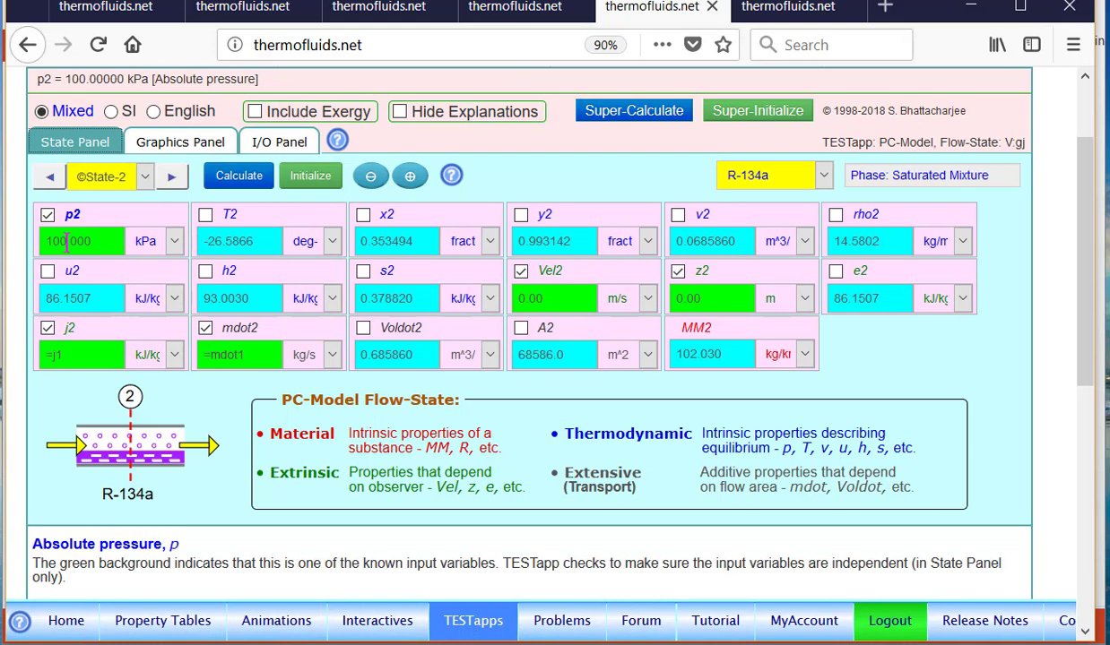
{"action": "left_click", "coordinate": [94, 218]}
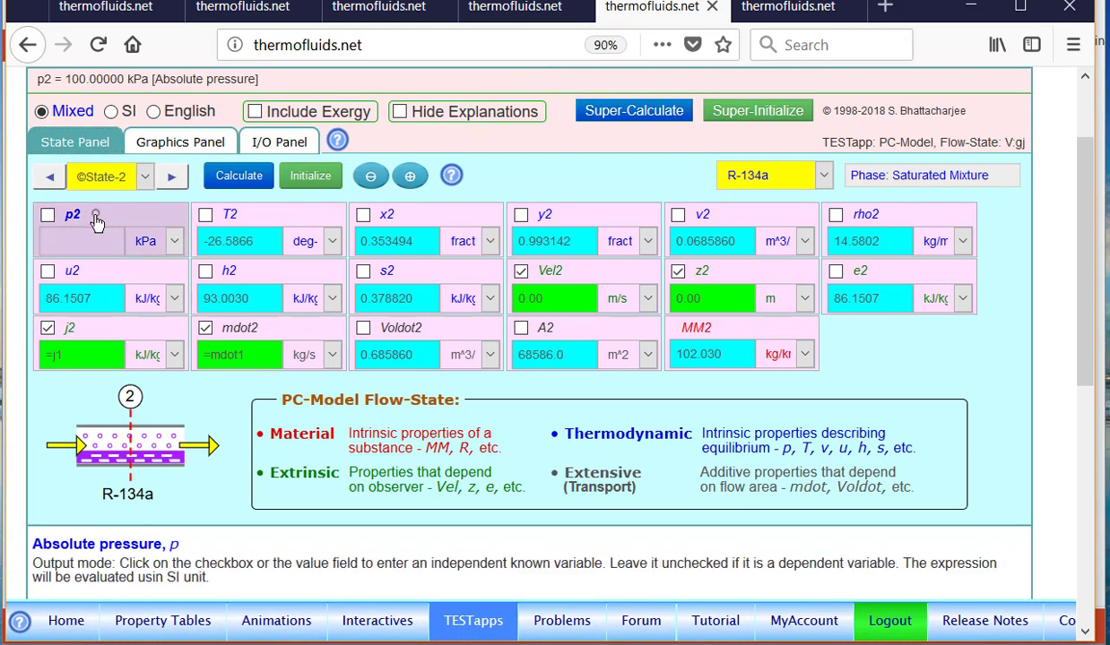
{"action": "left_click", "coordinate": [100, 216]}
{"action": "key", "text": "BackSpace"}
{"action": "key", "text": "BackSpace"}
{"action": "key", "text": "BackSpace"}
{"action": "key", "text": "BackSpace"}
{"action": "key", "text": "BackSpace"}
{"action": "key", "text": "BackSpace"}
{"action": "key", "text": "BackSpace"}
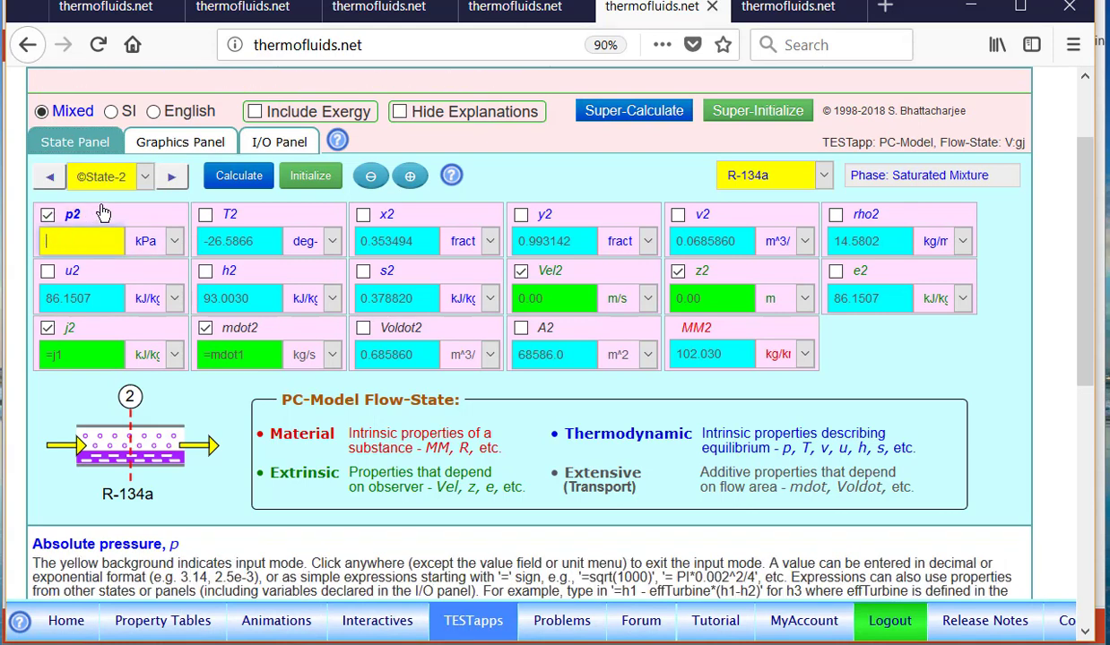
{"action": "type", "text": "=p"}
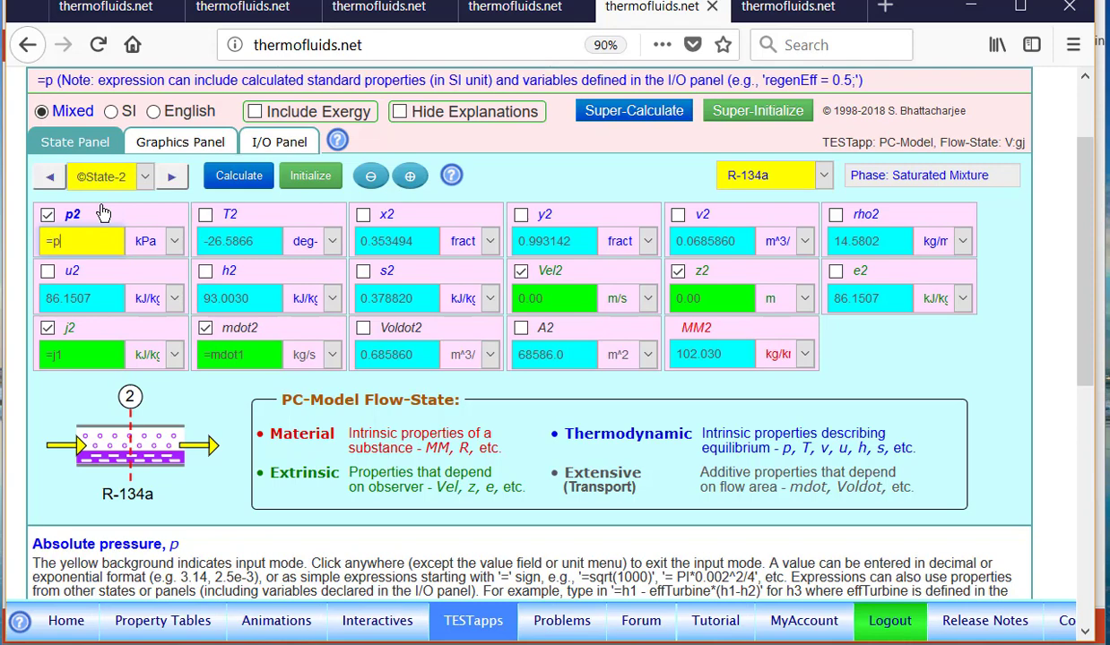
{"action": "type", "text": "Exit"}
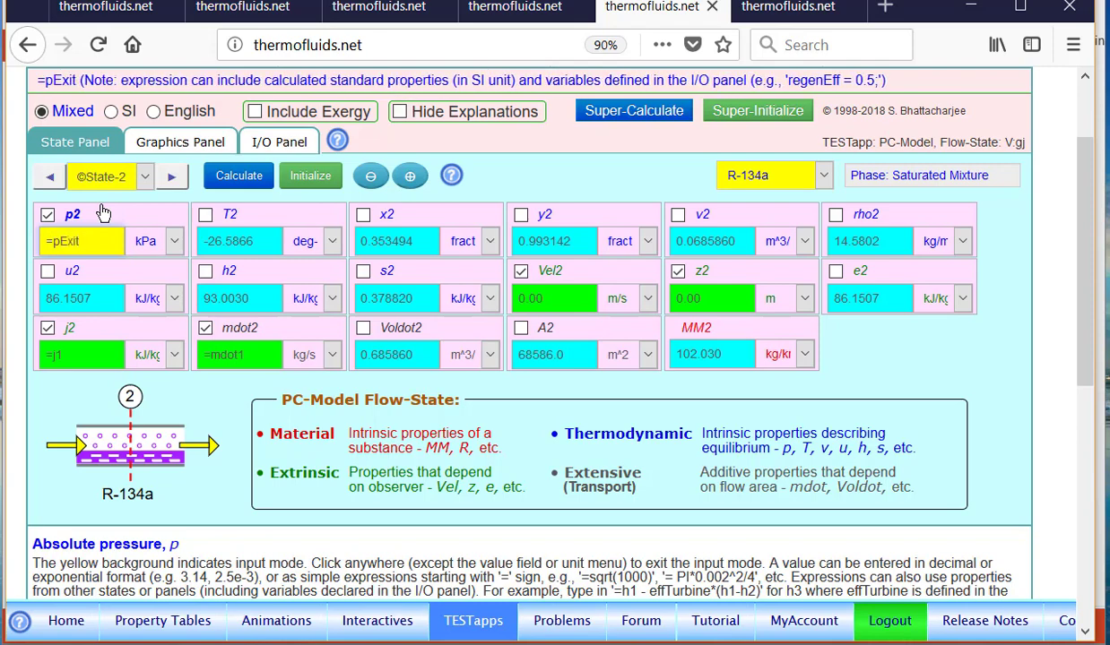
{"action": "left_click", "coordinate": [239, 177]}
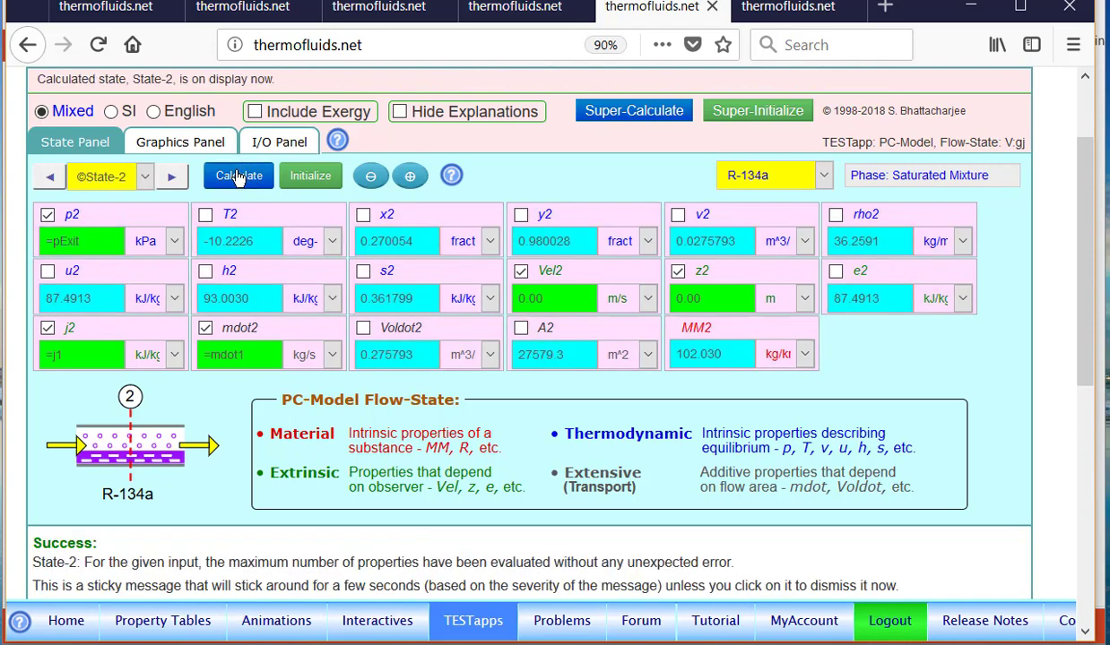
{"action": "mouse_move", "coordinate": [210, 240]}
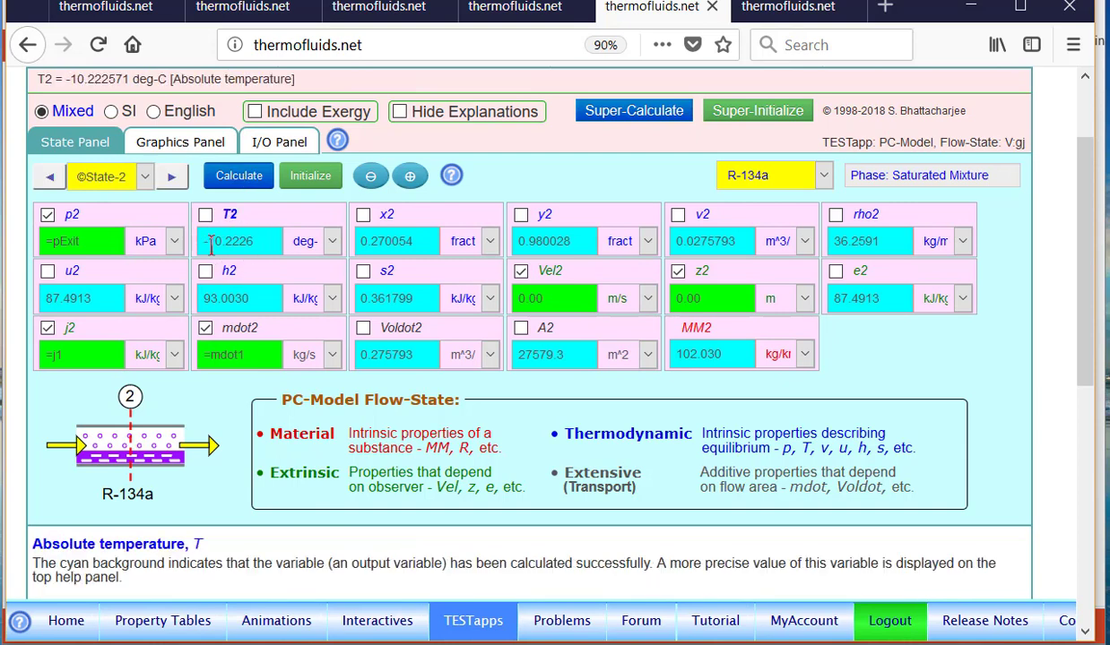
{"action": "mouse_move", "coordinate": [70, 235]}
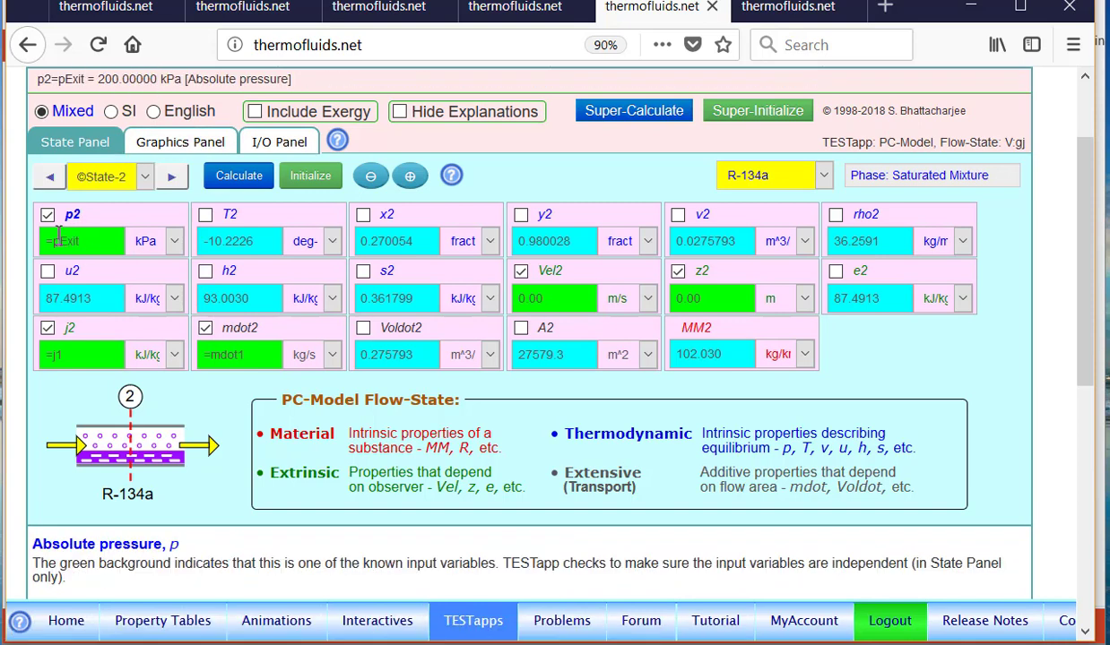
Set the variable pExit to 400 in the user codes and evaluate them
{"action": "left_click", "coordinate": [279, 142]}
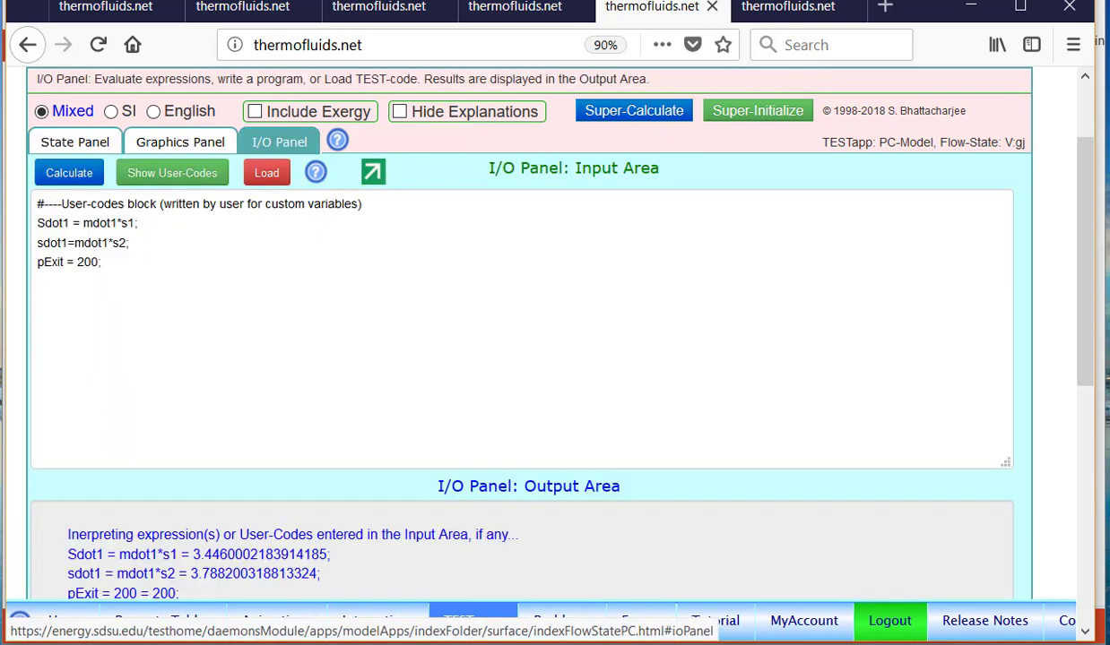
{"action": "left_click", "coordinate": [80, 261]}
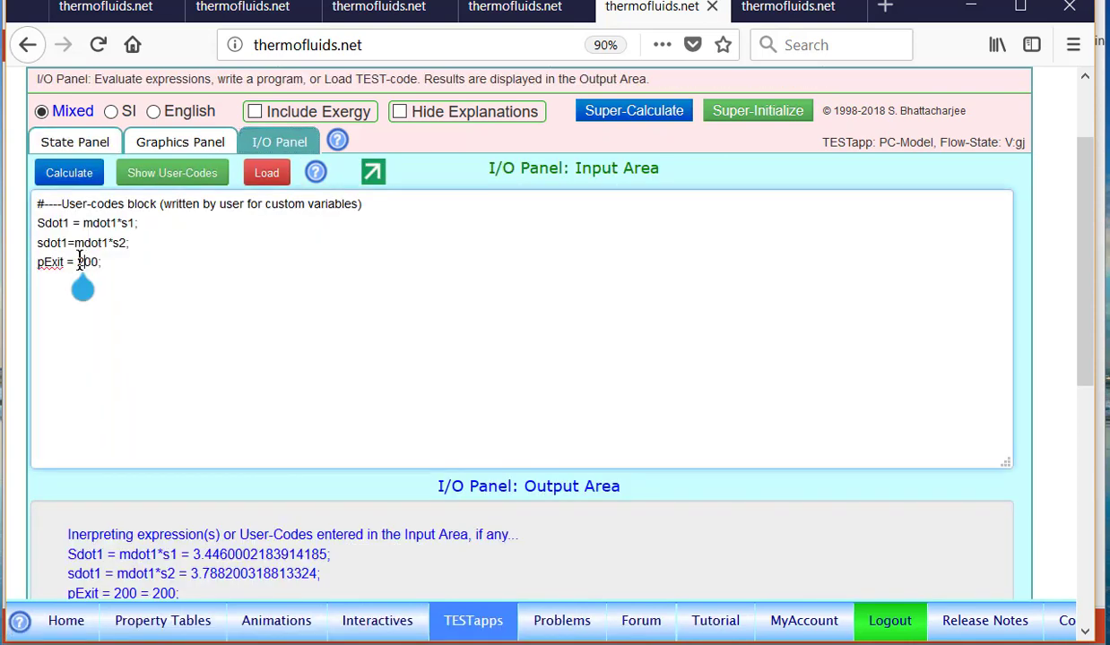
{"action": "key", "text": "BackSpace"}
{"action": "type", "text": "4"}
{"action": "left_click", "coordinate": [66, 177]}
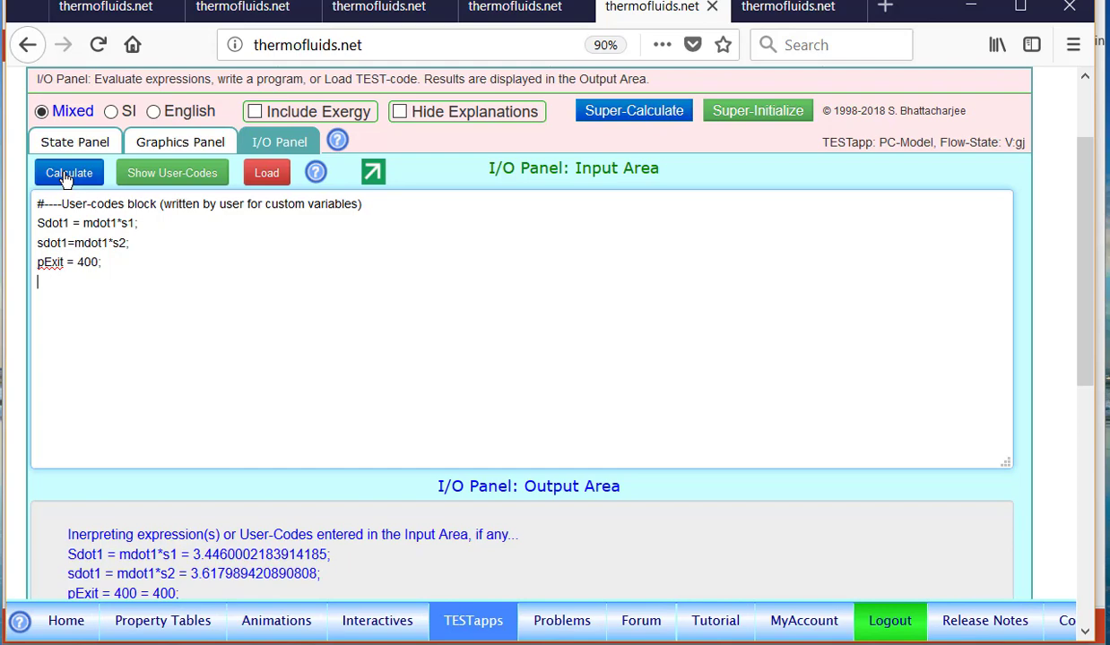
Run Super-Calculate to update the whole analysis and examine the State-2 properties
{"action": "left_click", "coordinate": [638, 110]}
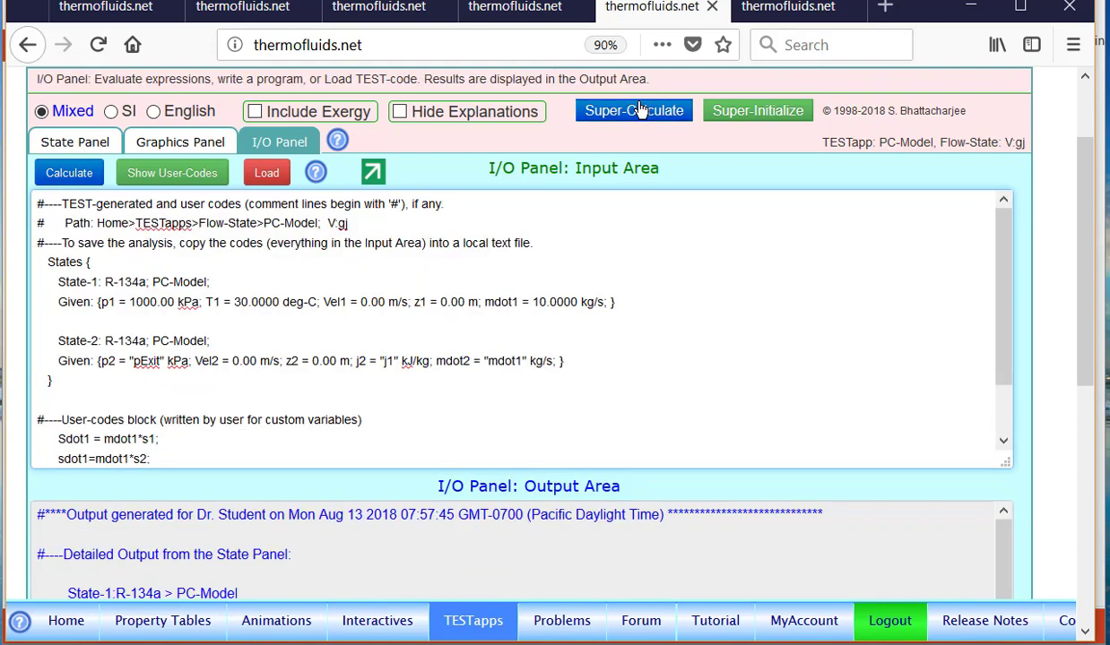
{"action": "left_click", "coordinate": [76, 145]}
{"action": "mouse_move", "coordinate": [1089, 187]}
{"action": "left_mouse_down"}
{"action": "mouse_move", "coordinate": [1087, 128]}
{"action": "mouse_move", "coordinate": [1086, 185]}
{"action": "left_mouse_up"}
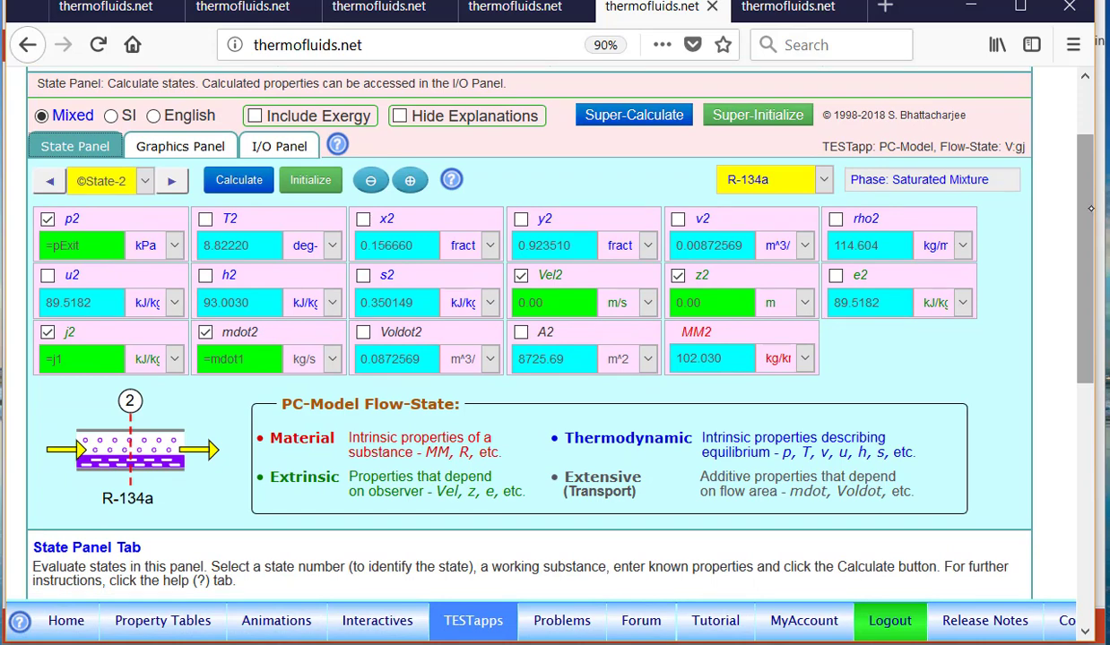
Go to the TESTapps map and open the Flow State calculator for the MA (Moist Air) model
{"action": "scroll", "coordinate": [1092, 208], "scroll_direction": "up", "scroll_amount": 2}
{"action": "left_click", "coordinate": [470, 622]}
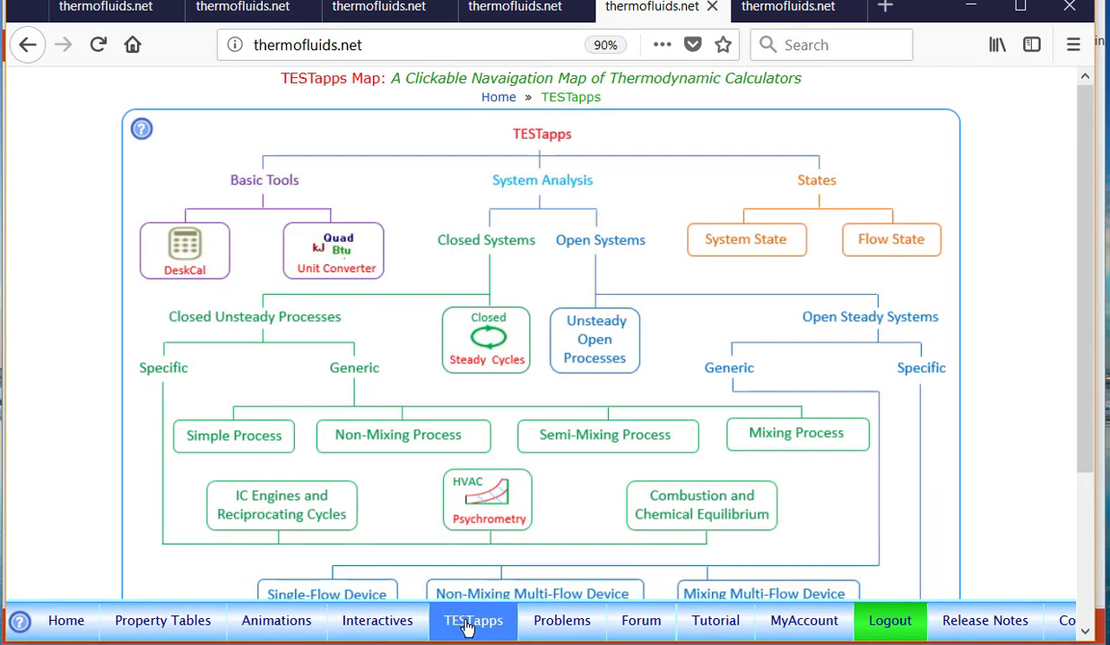
{"action": "left_click", "coordinate": [897, 239]}
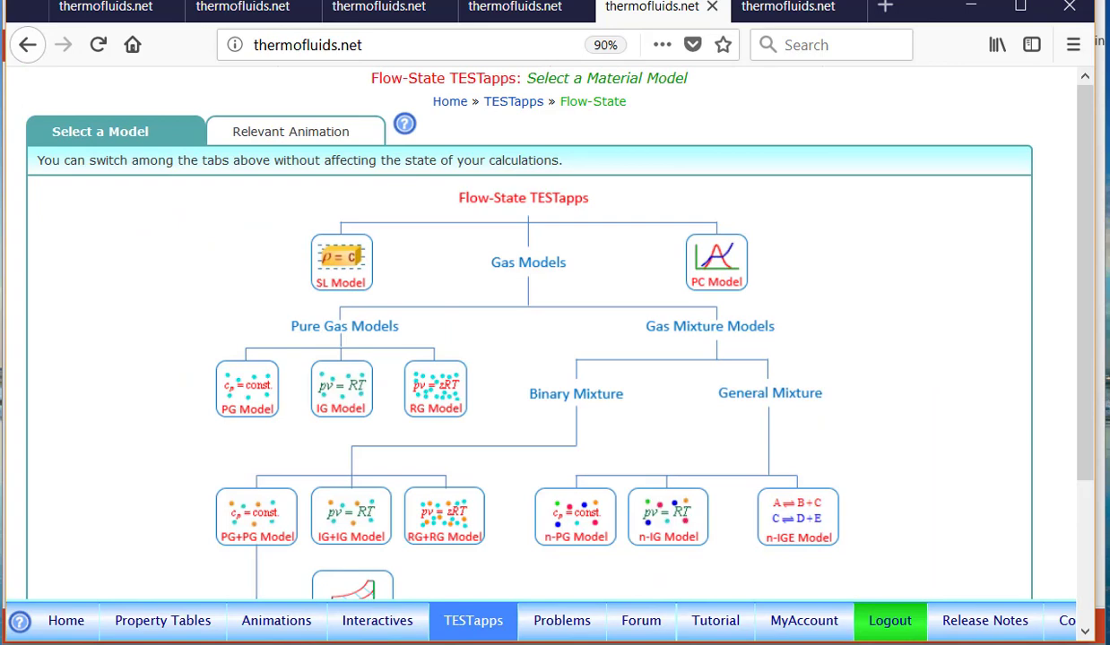
{"action": "scroll", "coordinate": [1096, 435], "scroll_direction": "down", "scroll_amount": 2}
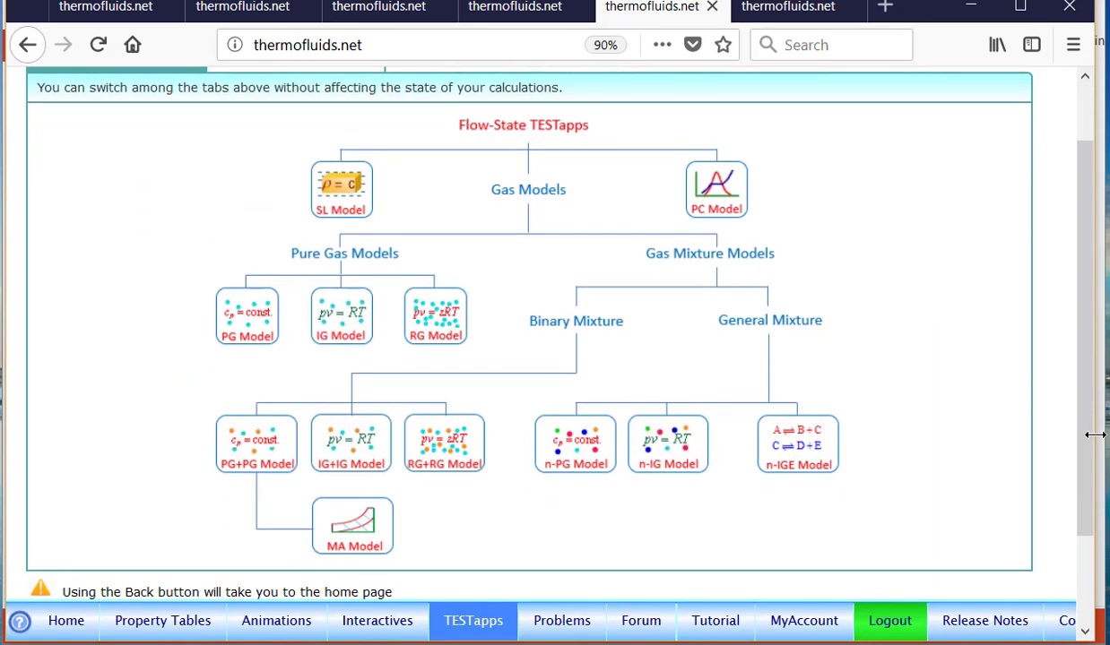
{"action": "left_click", "coordinate": [350, 524]}
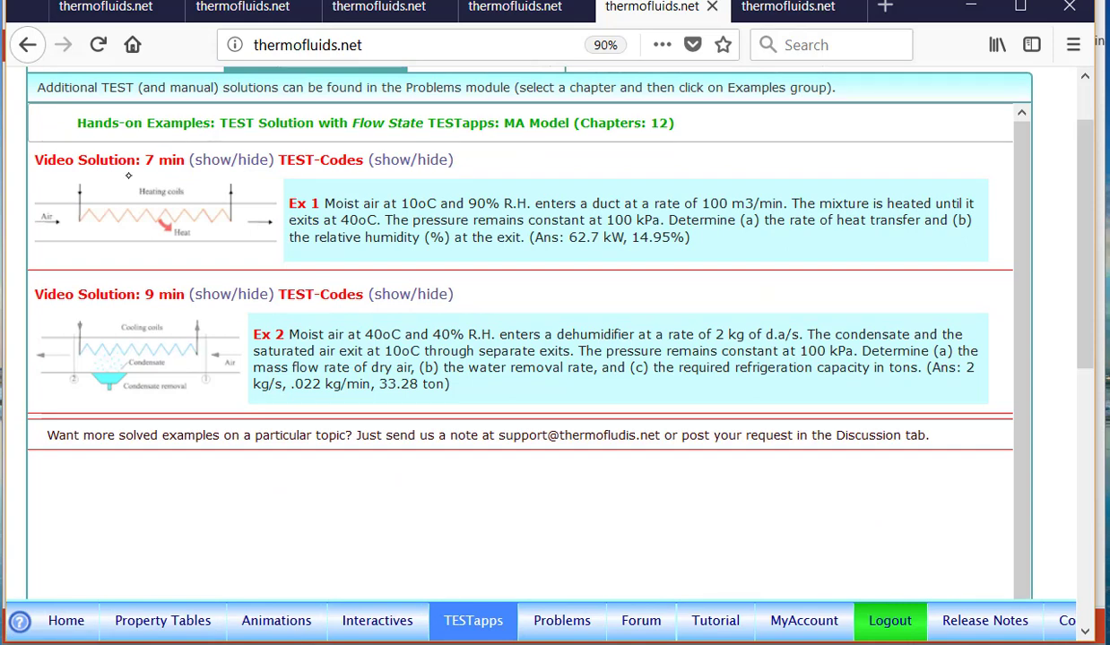
{"action": "scroll", "coordinate": [1040, 207], "scroll_direction": "up", "scroll_amount": 2}
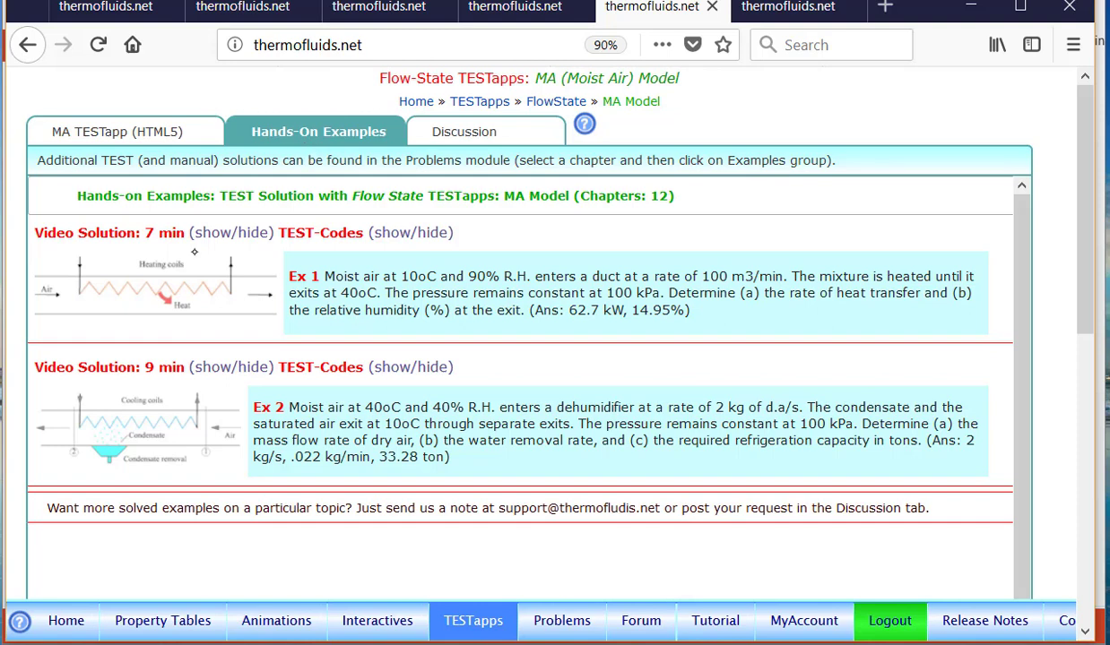
{"action": "left_click", "coordinate": [106, 136]}
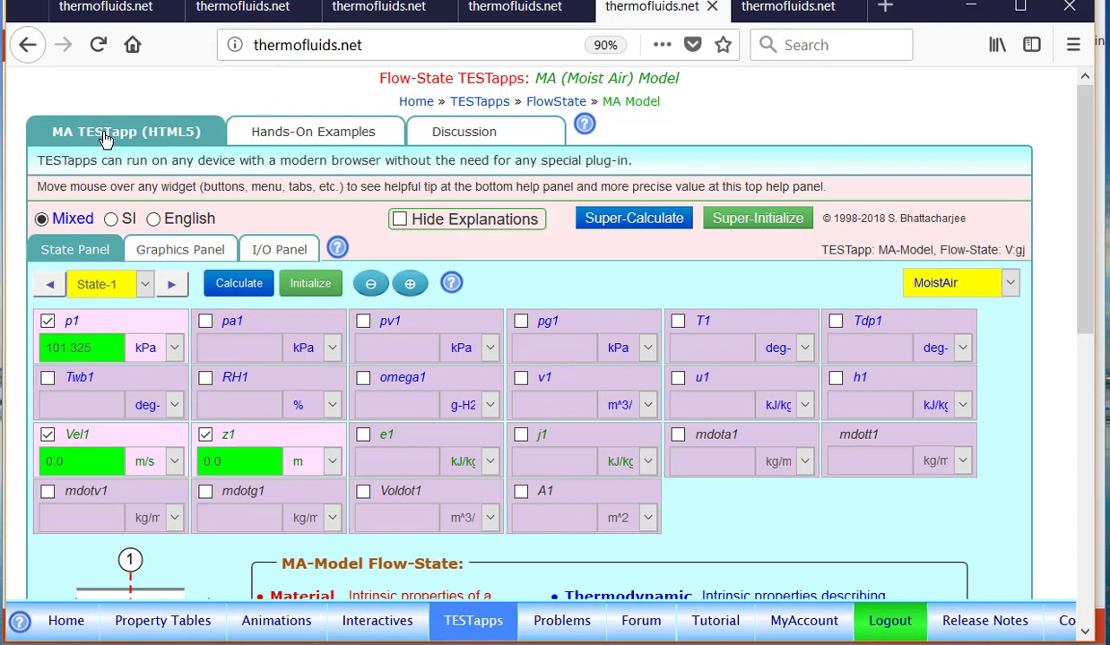
{"action": "left_click", "coordinate": [329, 1]}
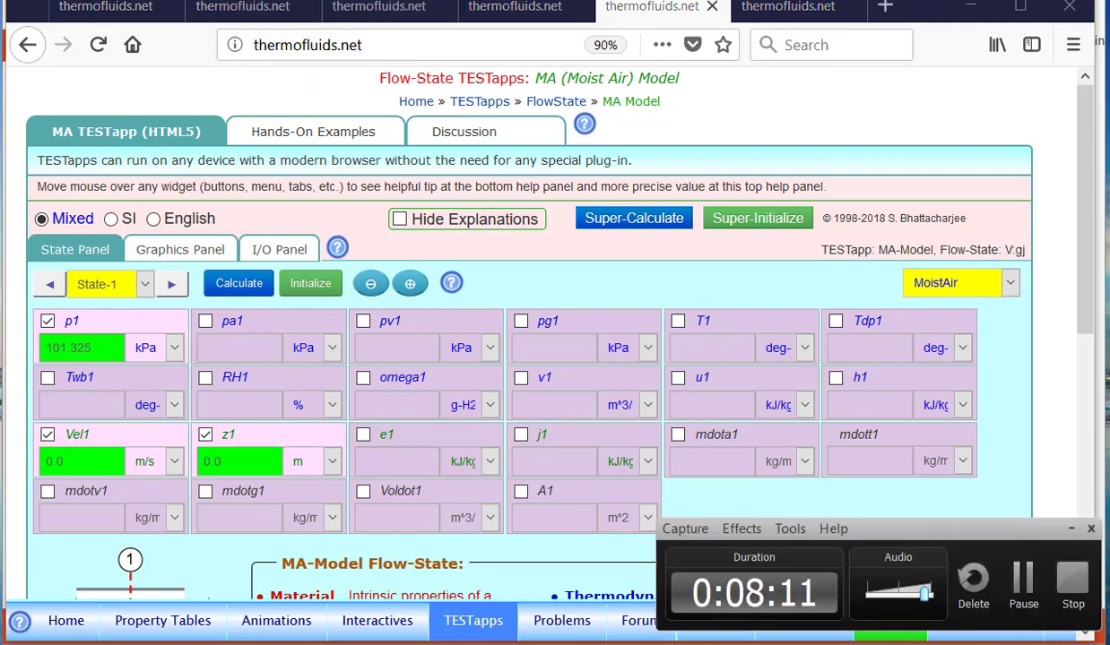